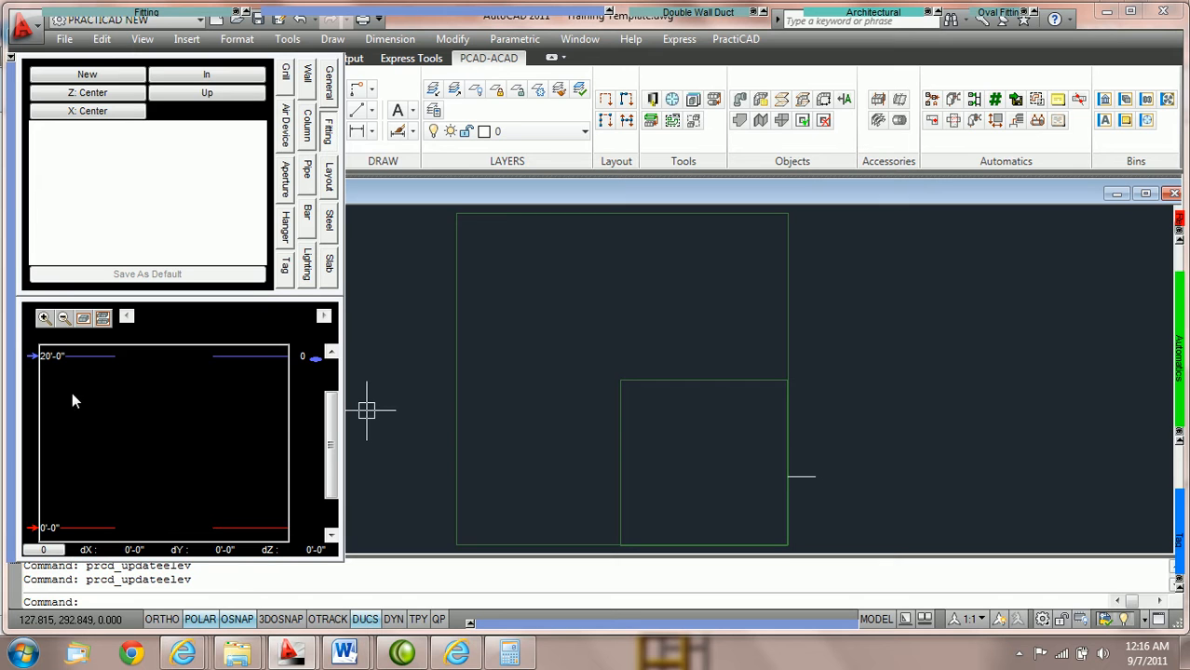
Examine the larger rectangular slab's elevations against the existing level marks in the elevation marks view
{"action": "left_click", "coordinate": [106, 325]}
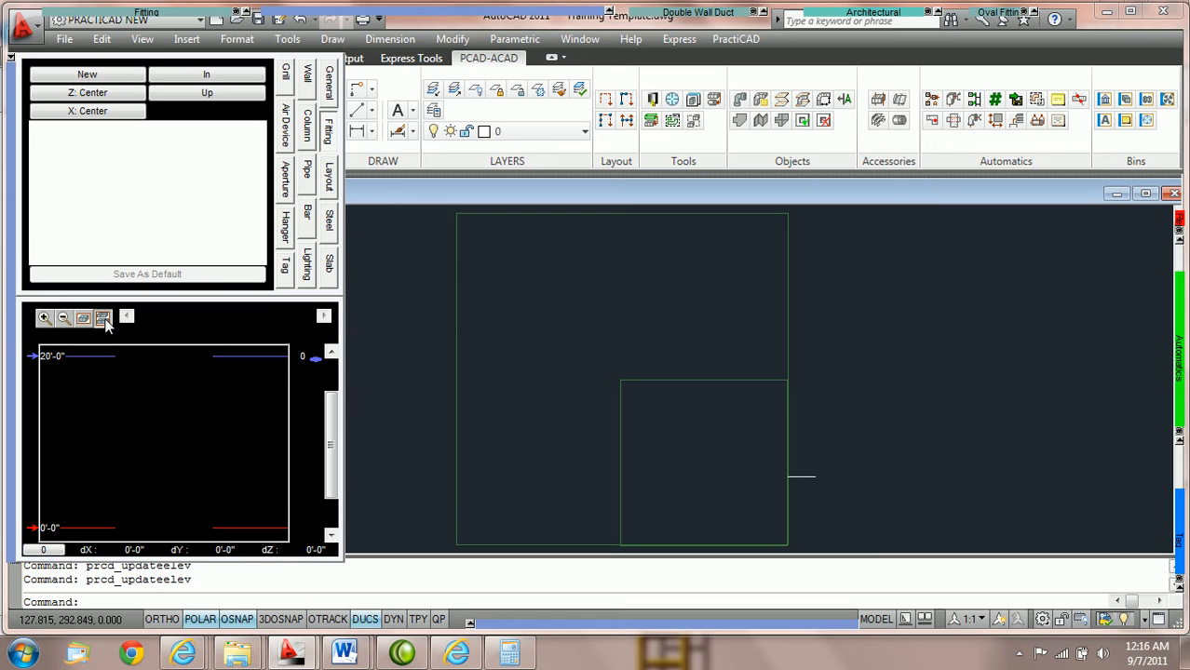
{"action": "left_click", "coordinate": [105, 319]}
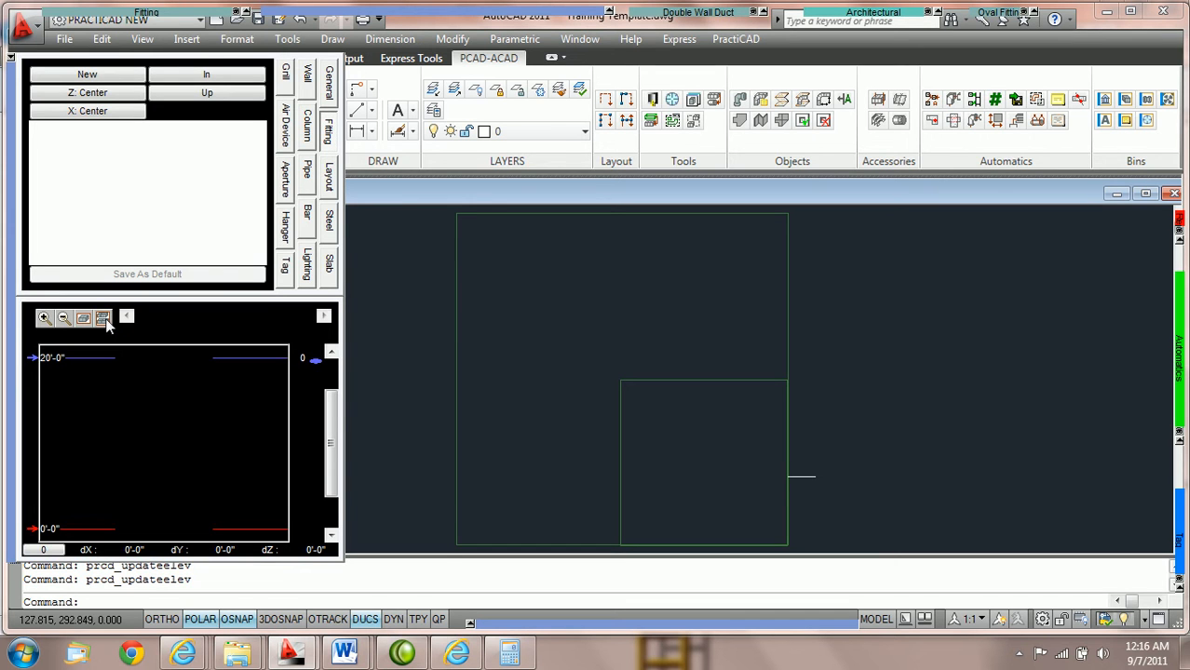
{"action": "left_click_drag", "start_coordinate": [331, 413], "coordinate": [337, 383]}
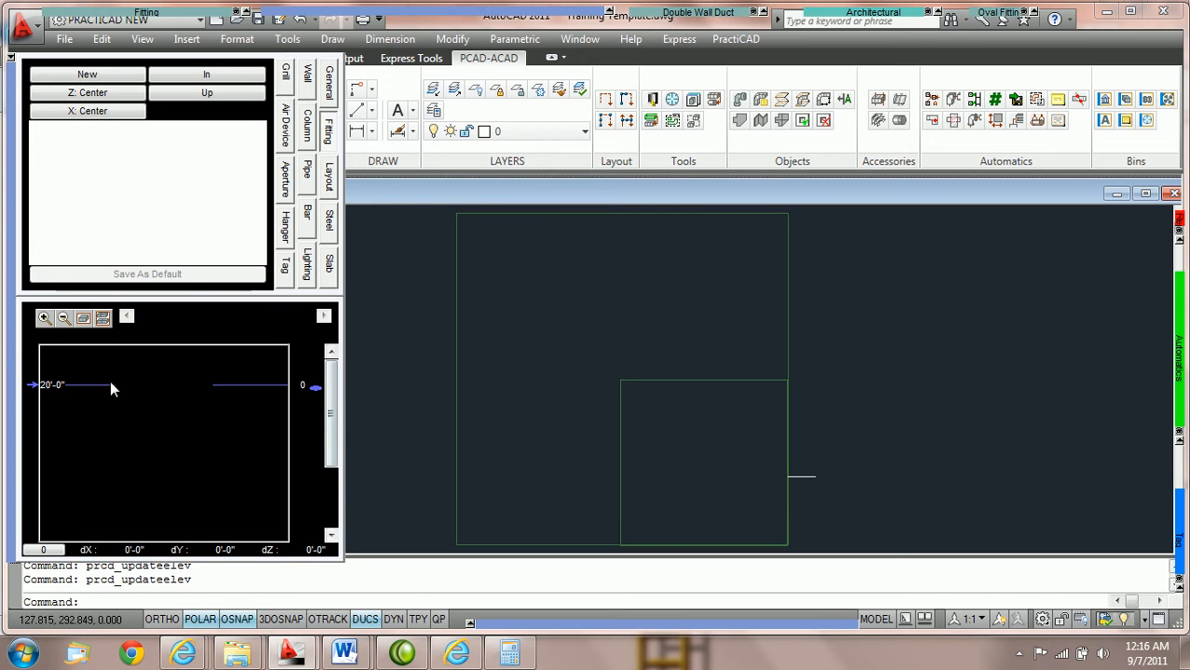
{"action": "left_click", "coordinate": [456, 377]}
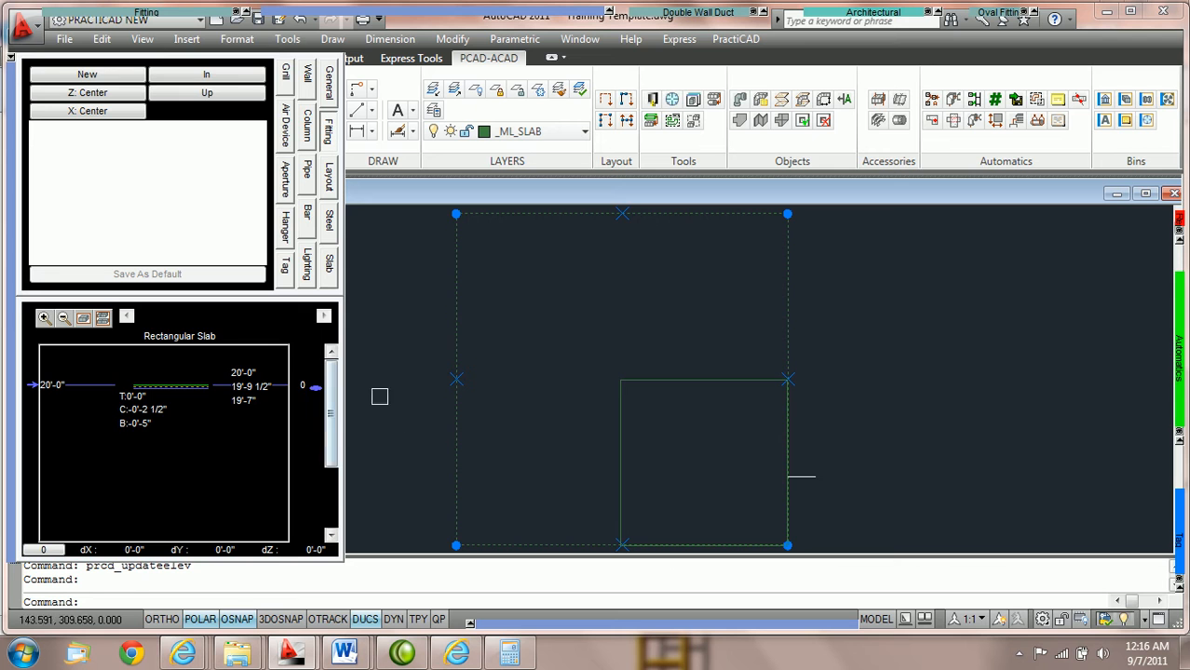
{"action": "key", "text": "Escape"}
Add an elevation mark for the smaller rectangular slab and set it to 25'-0"
{"action": "left_click", "coordinate": [678, 381]}
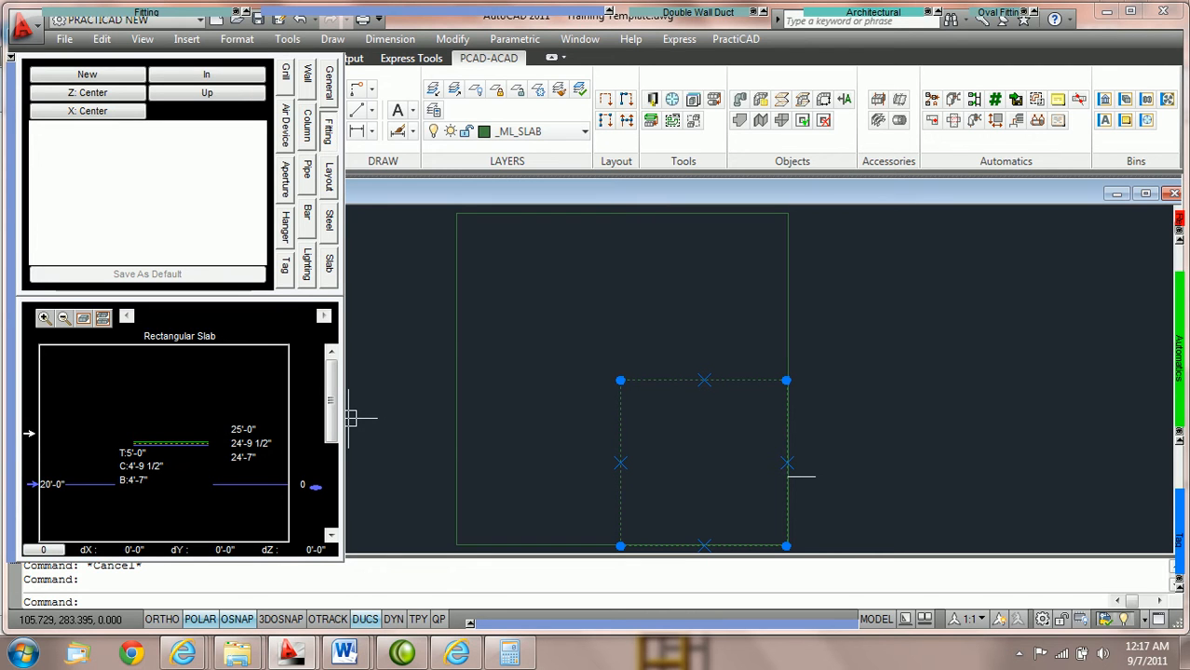
{"action": "left_click", "coordinate": [31, 434]}
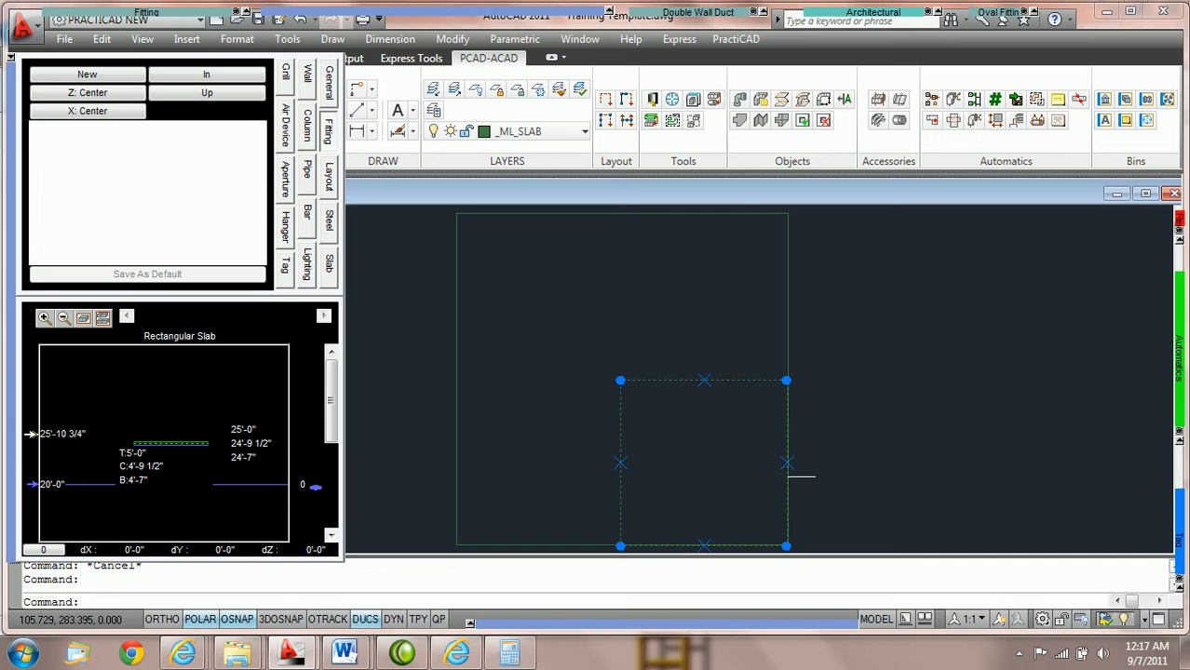
{"action": "double_click", "coordinate": [64, 434]}
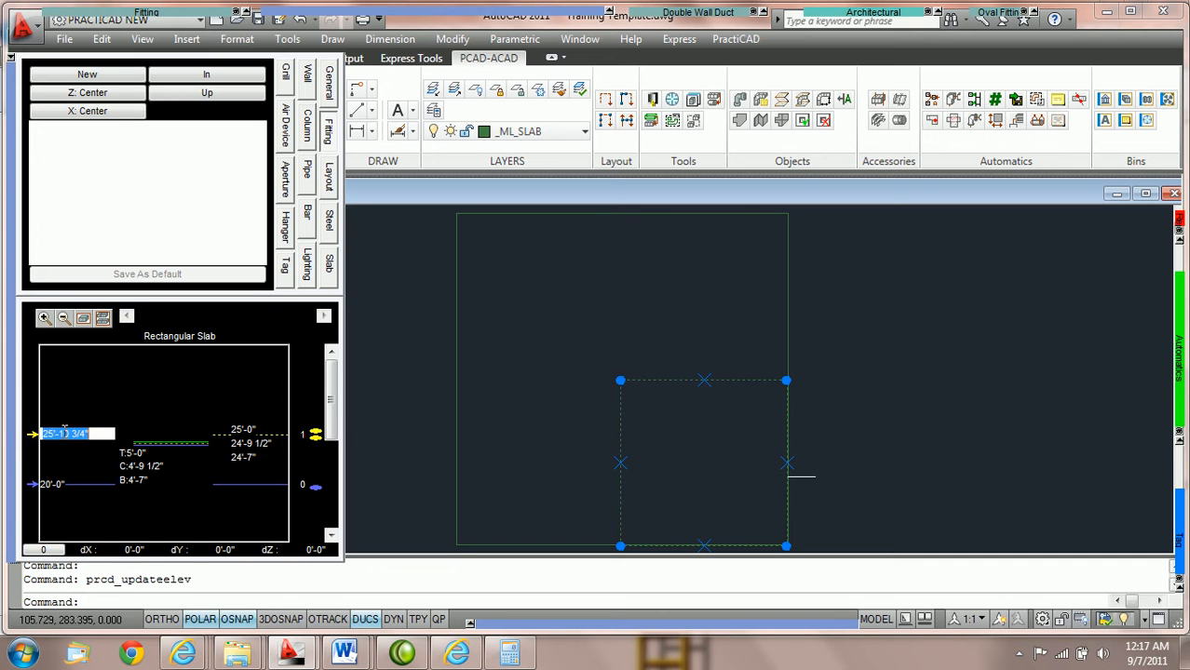
{"action": "type", "text": "25"}
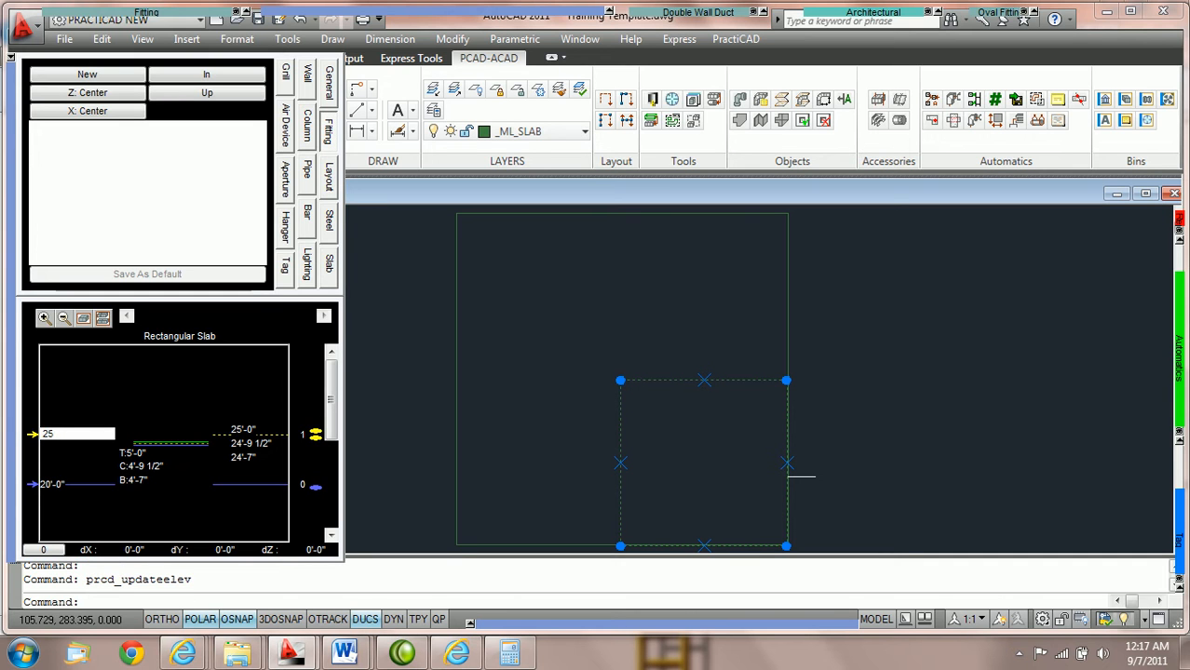
{"action": "key", "text": "Return"}
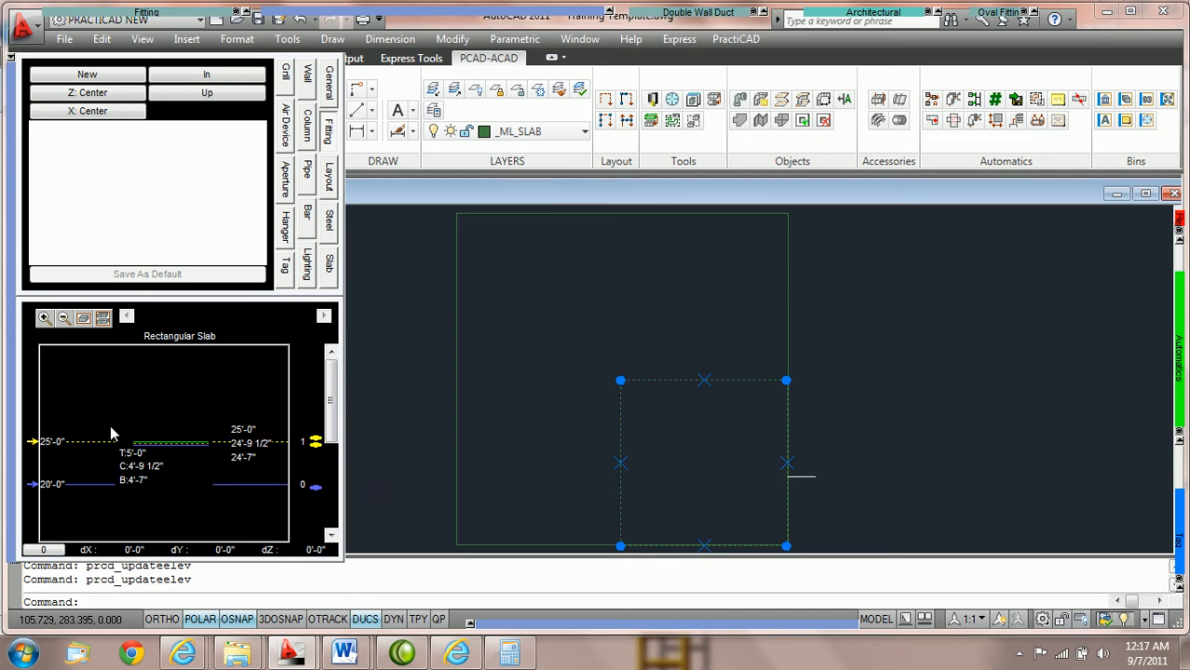
Rename the 25'-0" elevation mark as 1A and clear the slab selection
{"action": "left_click", "coordinate": [302, 443]}
{"action": "type", "text": "1A"}
{"action": "key", "text": "Return"}
{"action": "key", "text": "Escape"}
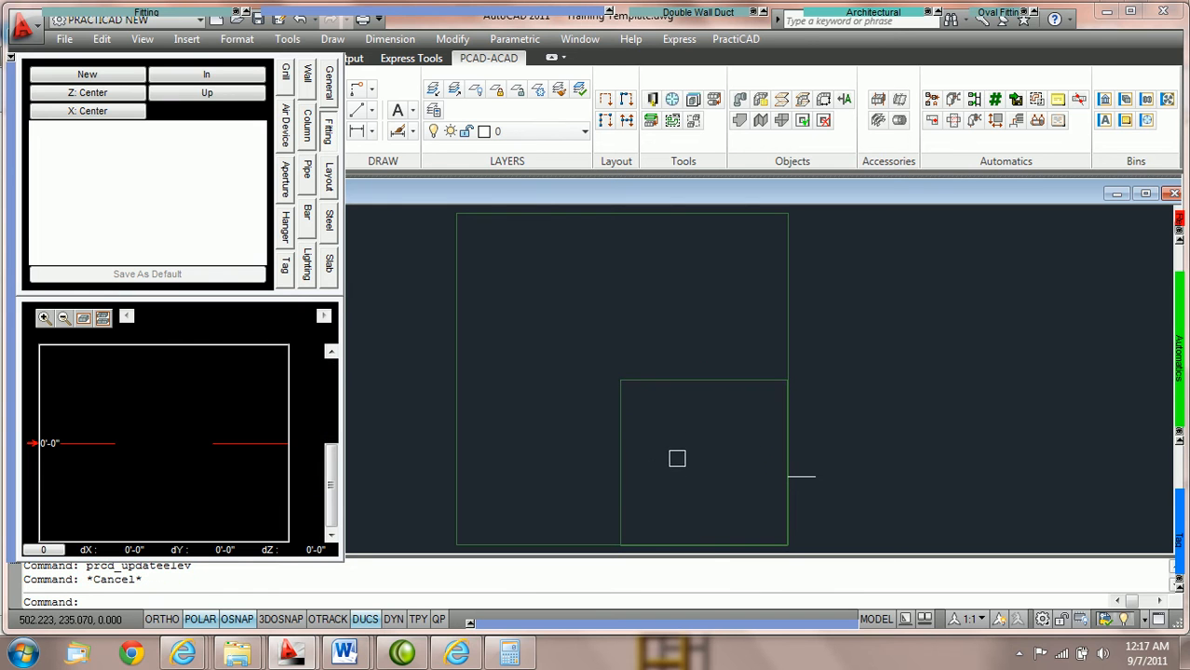
Start a Rect Duct (PractiCAM Single Wall) fitting and set its bottom elevation to 15'-0"
{"action": "mouse_move", "coordinate": [121, 12]}
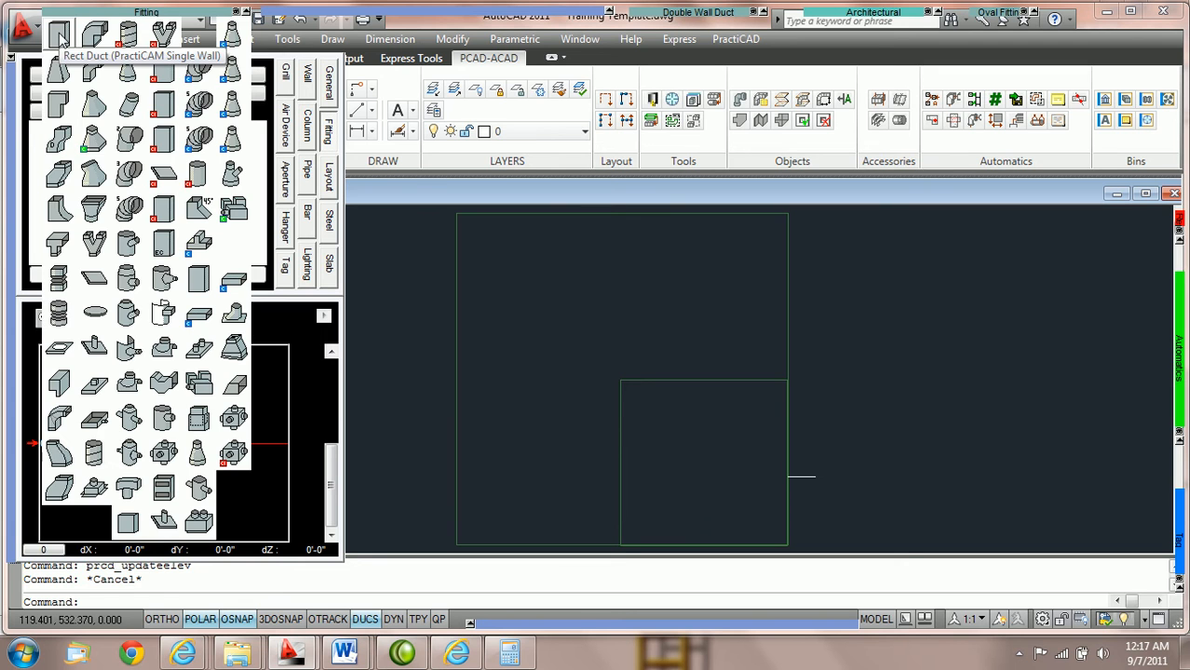
{"action": "left_click", "coordinate": [58, 36]}
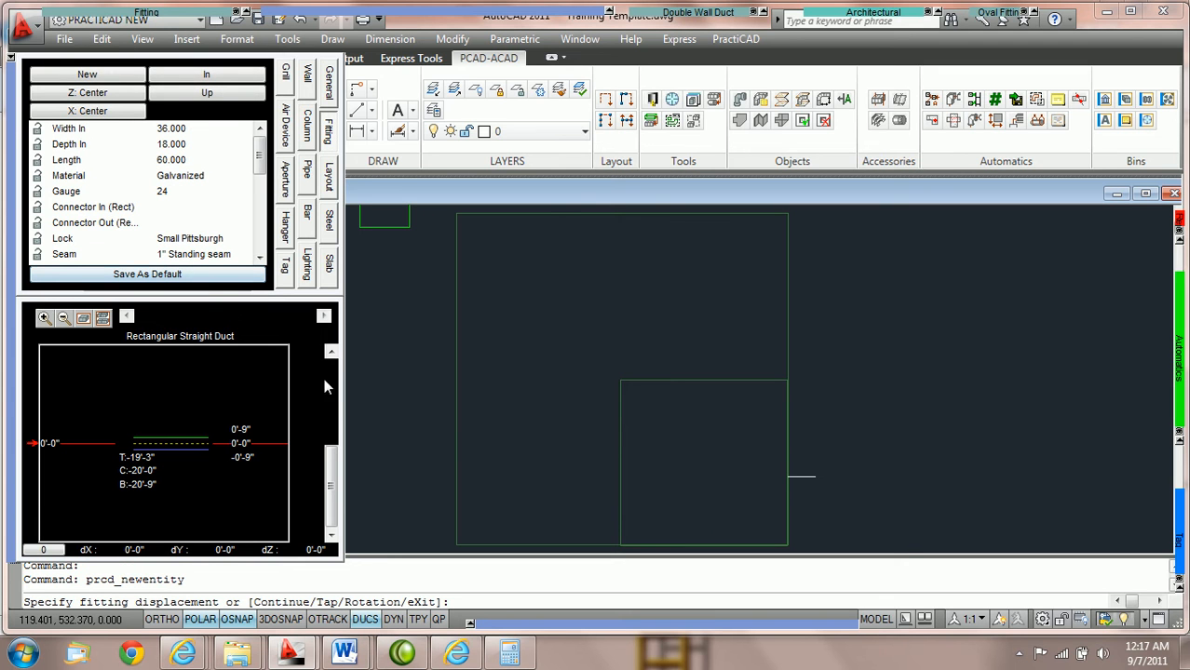
{"action": "left_click", "coordinate": [146, 484]}
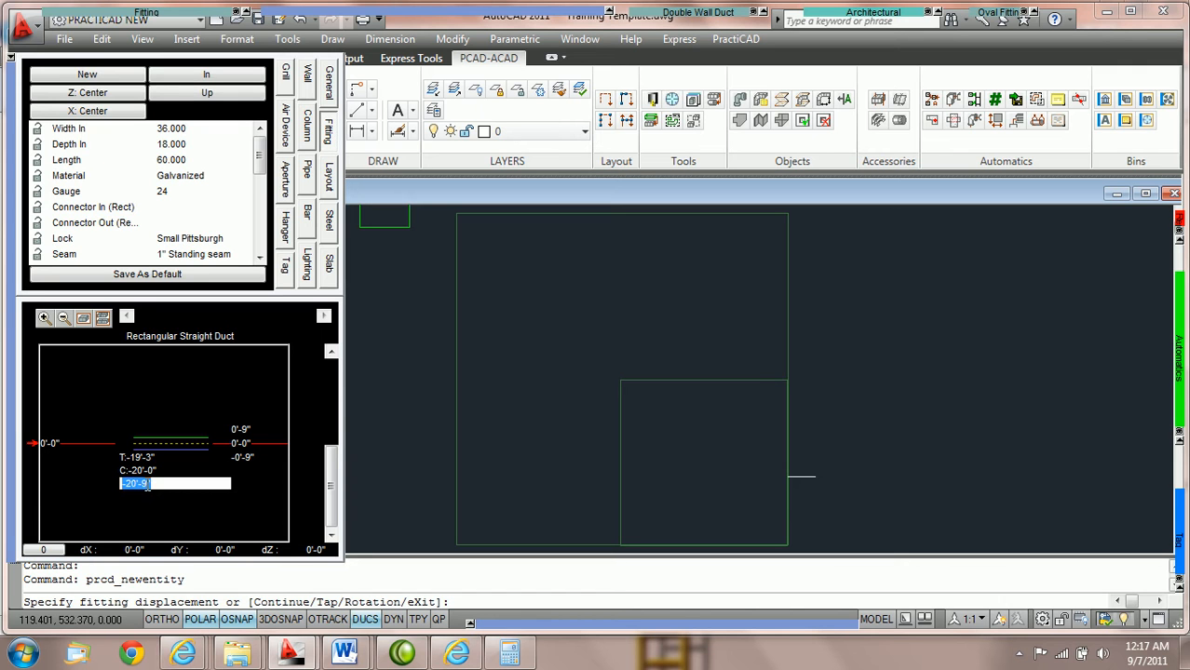
{"action": "type", "text": "15"}
{"action": "key", "text": "Return"}
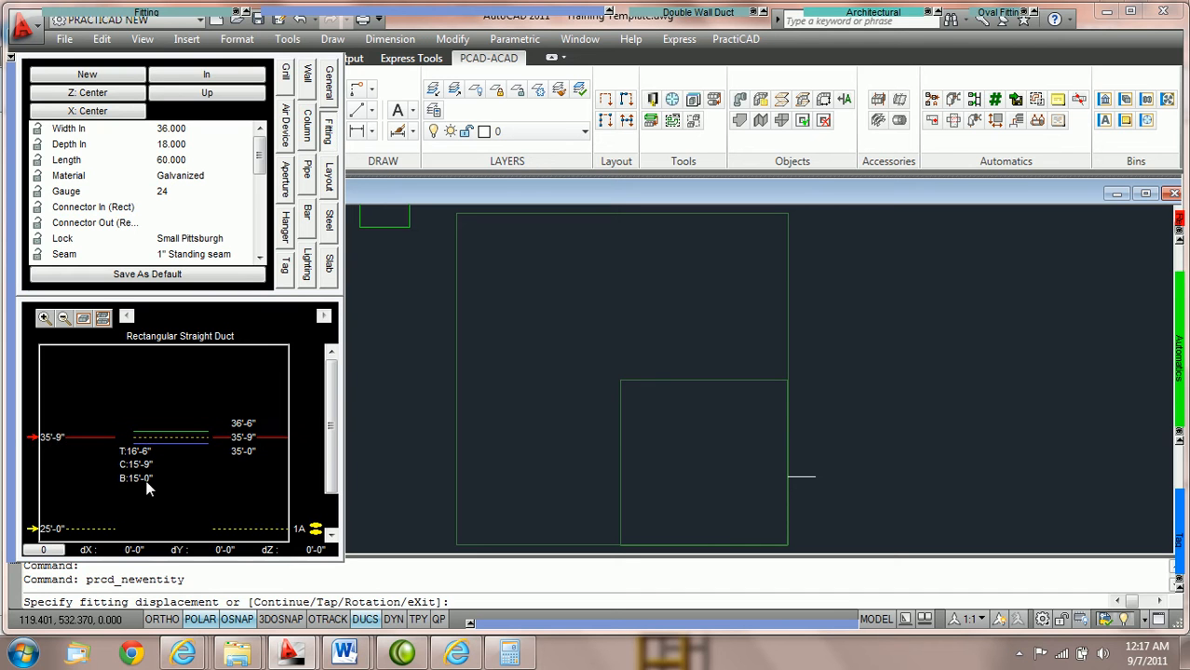
Switch the duct's reference level to elevation mark 1A and set its bottom elevation to 15'-0"
{"action": "scroll", "coordinate": [119, 499], "scroll_direction": "down", "scroll_amount": 2}
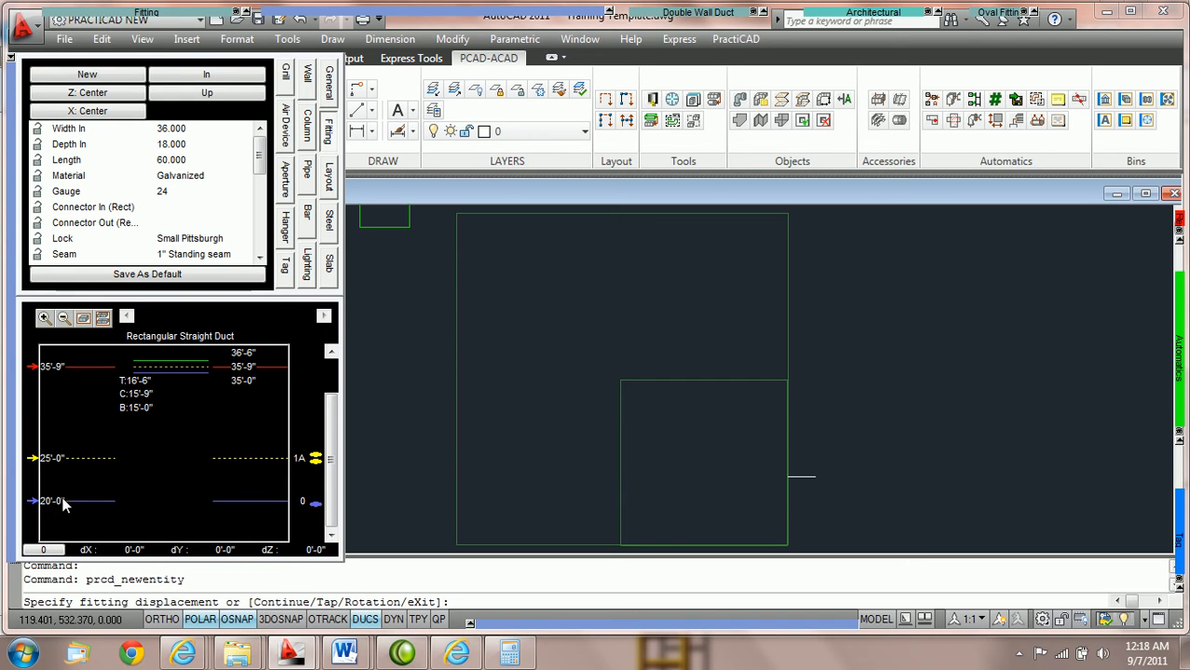
{"action": "left_click", "coordinate": [315, 461]}
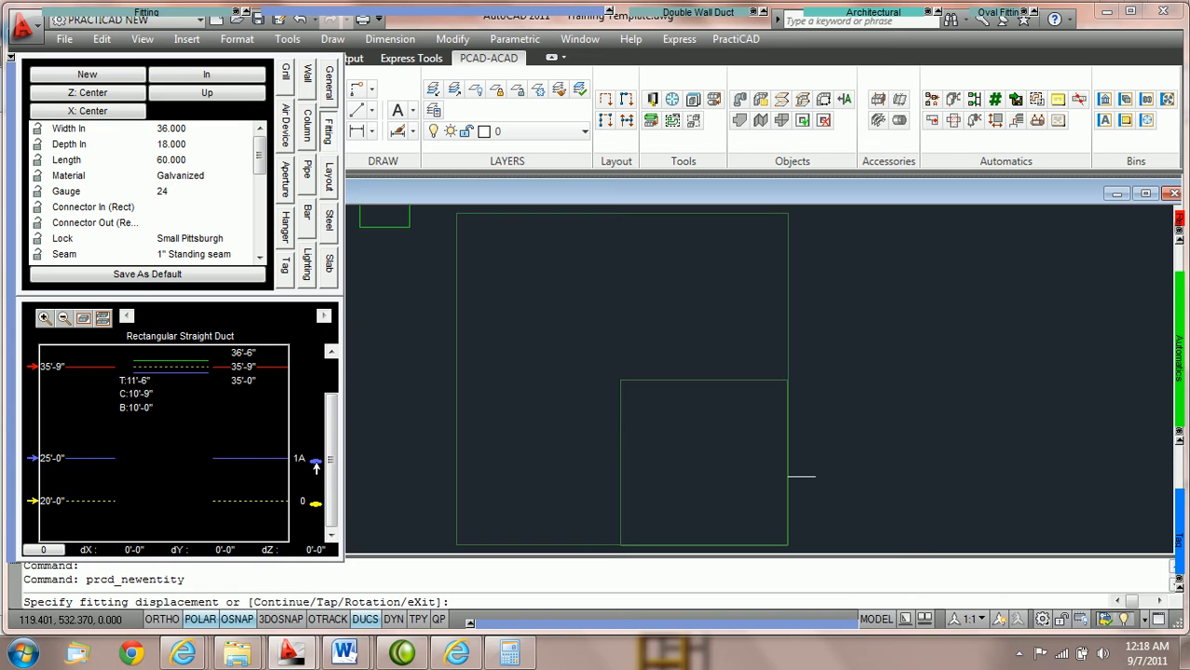
{"action": "left_click", "coordinate": [146, 409]}
{"action": "type", "text": "15"}
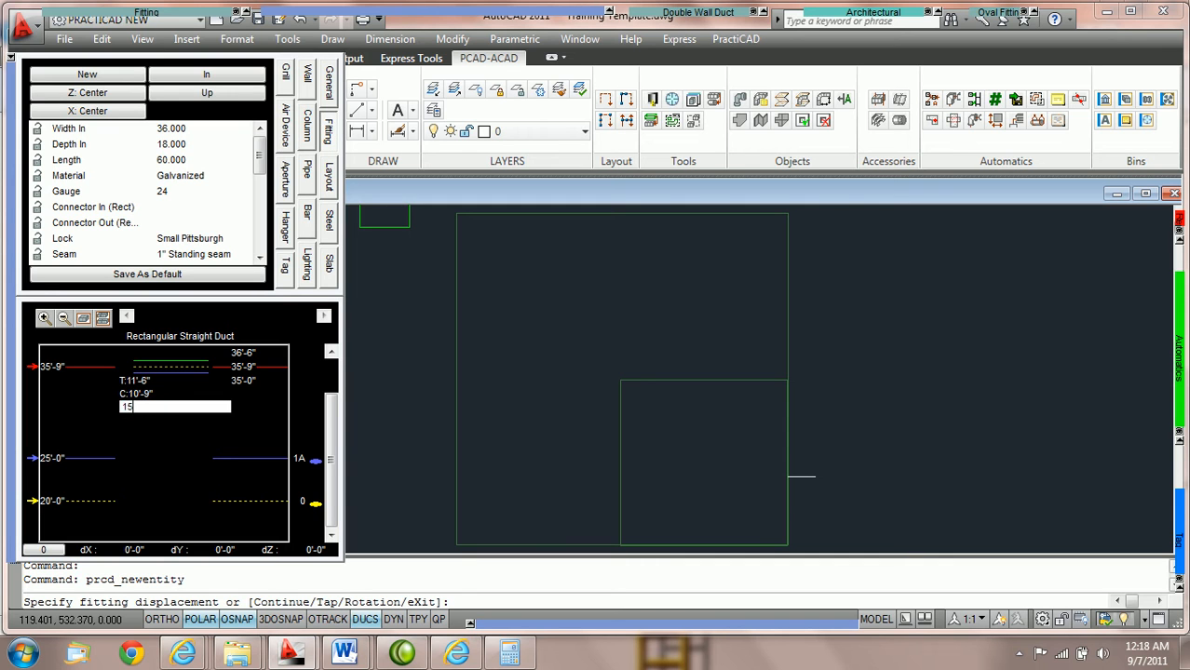
{"action": "key", "text": "Return"}
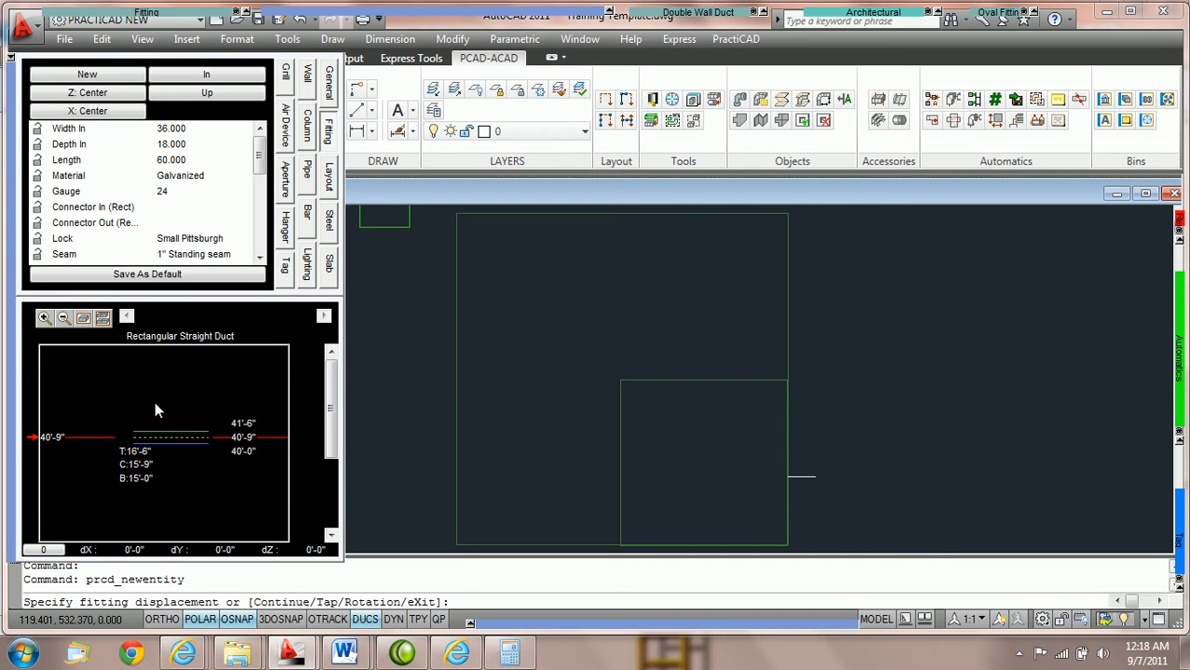
Switch the duct's reference level from mark 1A to elevation mark 0
{"action": "left_click_drag", "start_coordinate": [332, 409], "coordinate": [333, 451]}
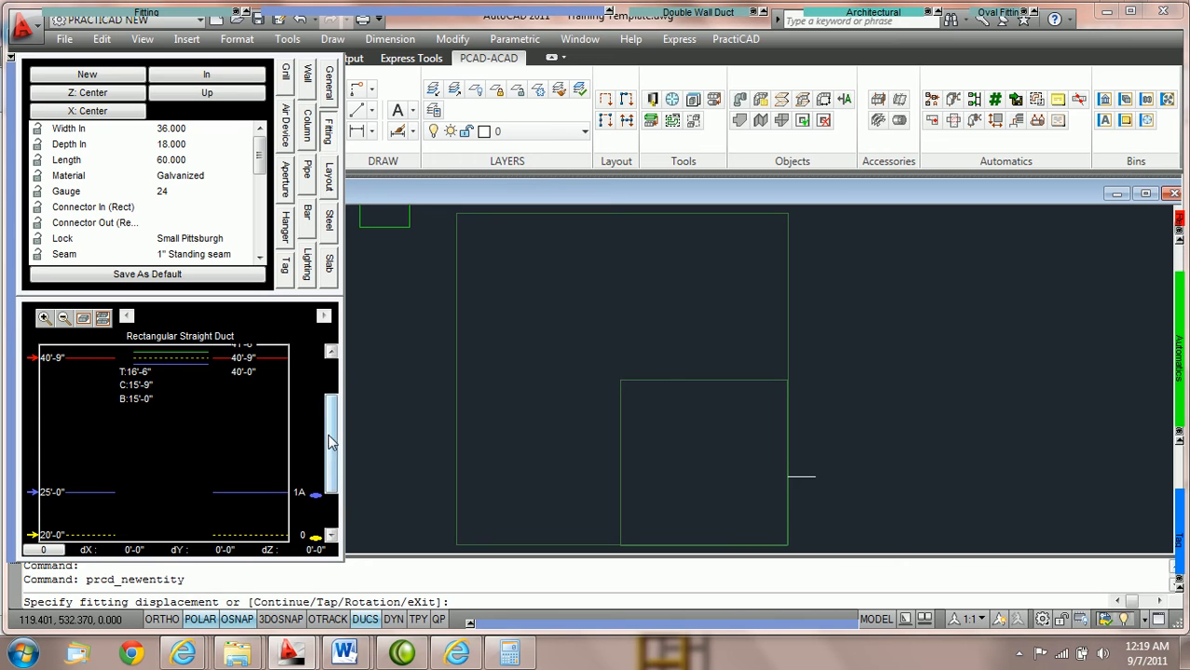
{"action": "scroll", "coordinate": [330, 456], "scroll_direction": "down", "scroll_amount": 1}
{"action": "left_click_drag", "start_coordinate": [331, 456], "coordinate": [333, 471]}
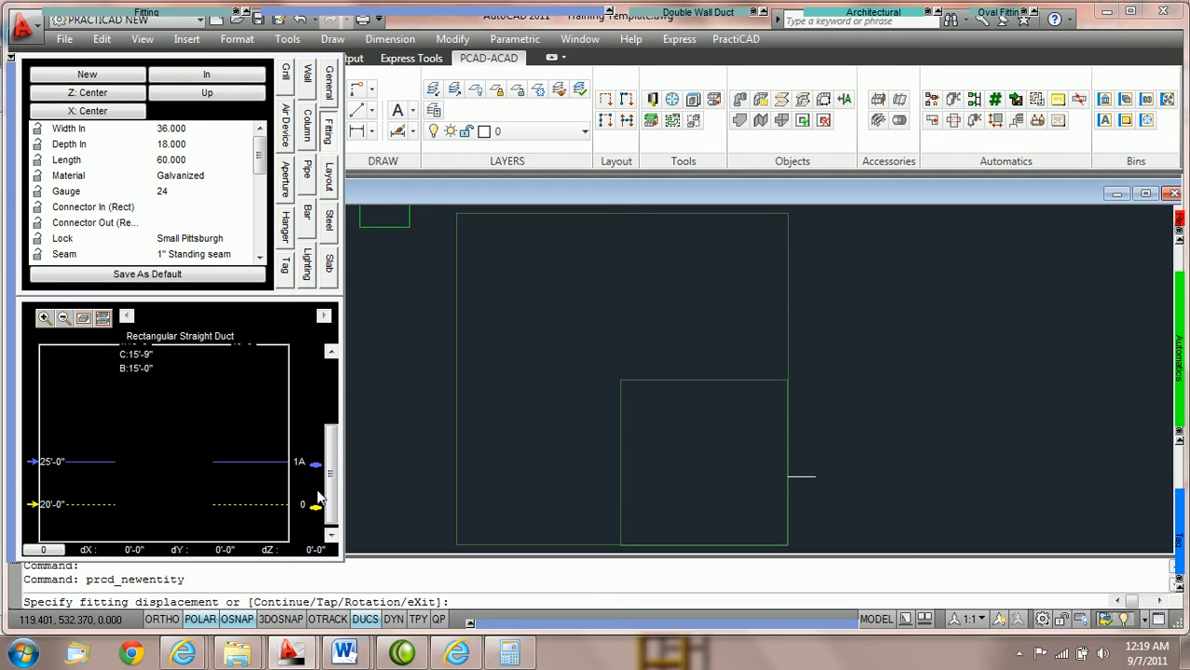
{"action": "left_click_drag", "start_coordinate": [329, 485], "coordinate": [331, 489]}
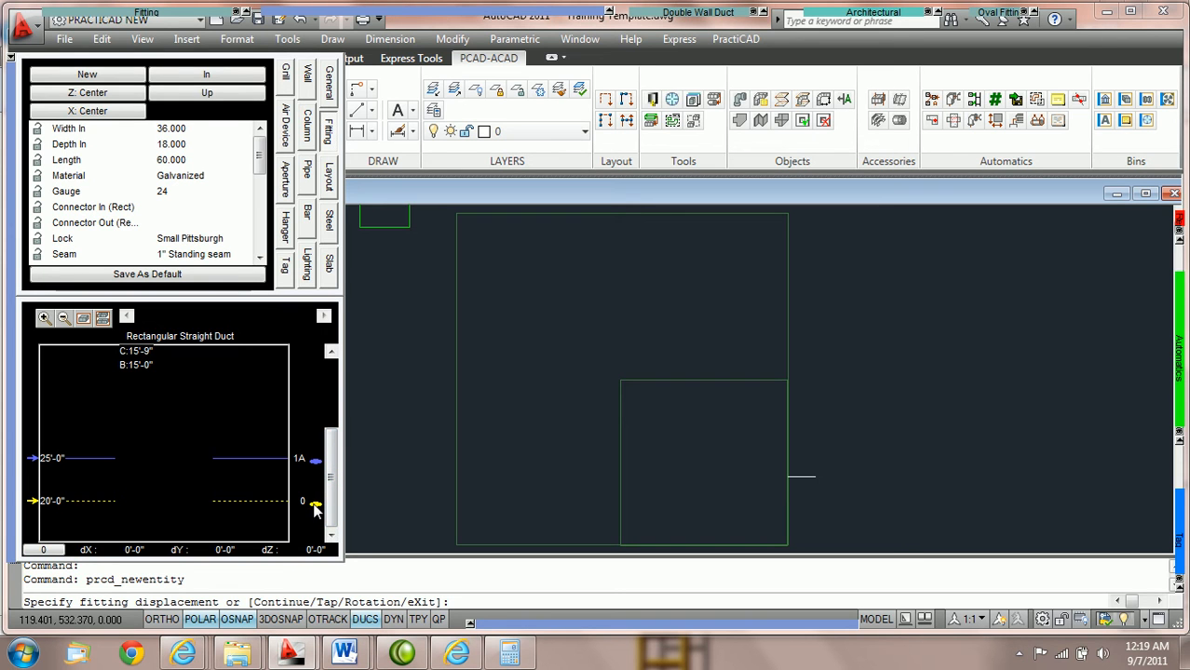
{"action": "double_click", "coordinate": [314, 507]}
{"action": "left_click", "coordinate": [317, 492]}
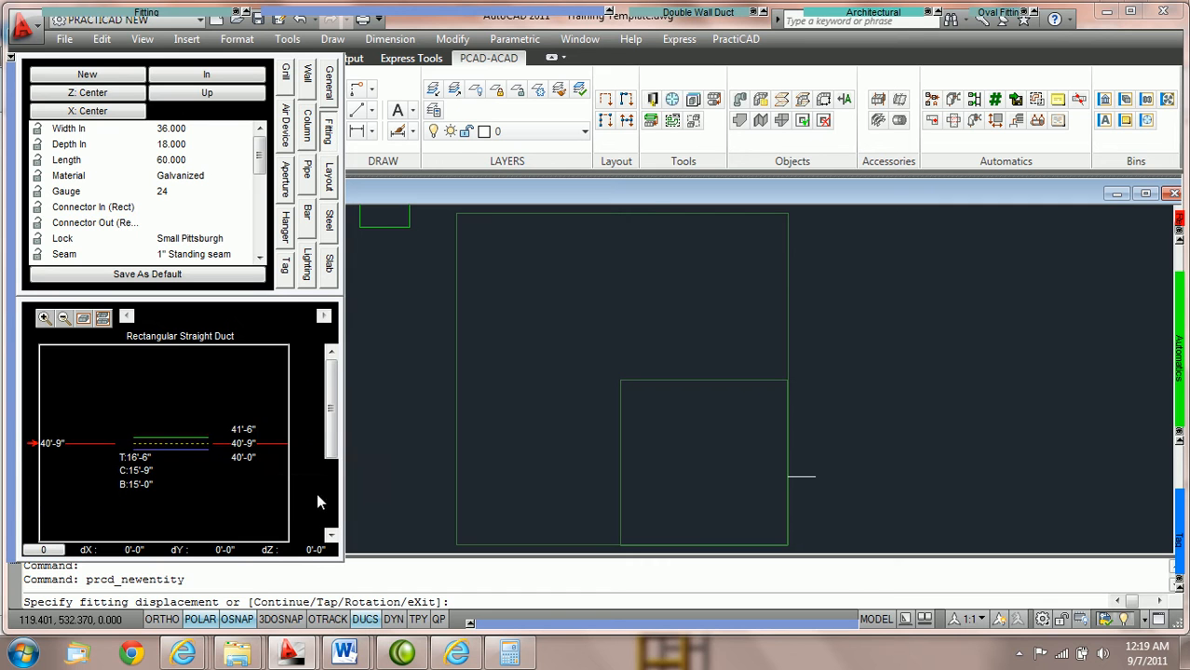
{"action": "left_click_drag", "start_coordinate": [327, 452], "coordinate": [331, 494]}
{"action": "scroll", "coordinate": [325, 521], "scroll_direction": "up", "scroll_amount": 3}
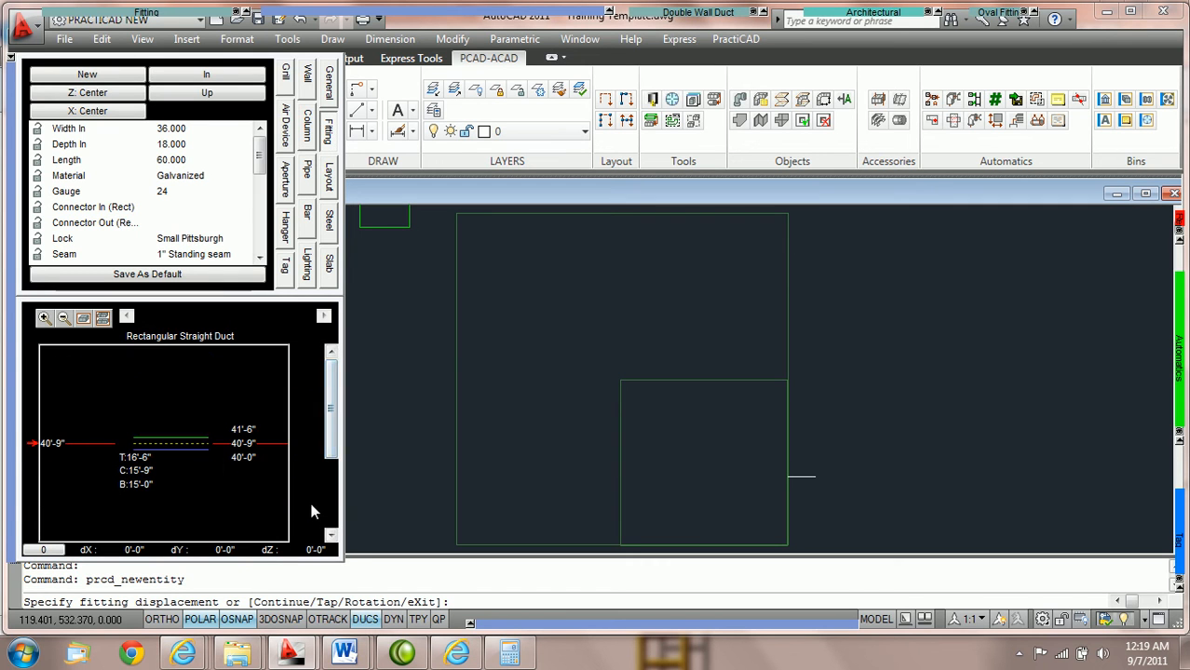
{"action": "left_click_drag", "start_coordinate": [325, 454], "coordinate": [335, 527]}
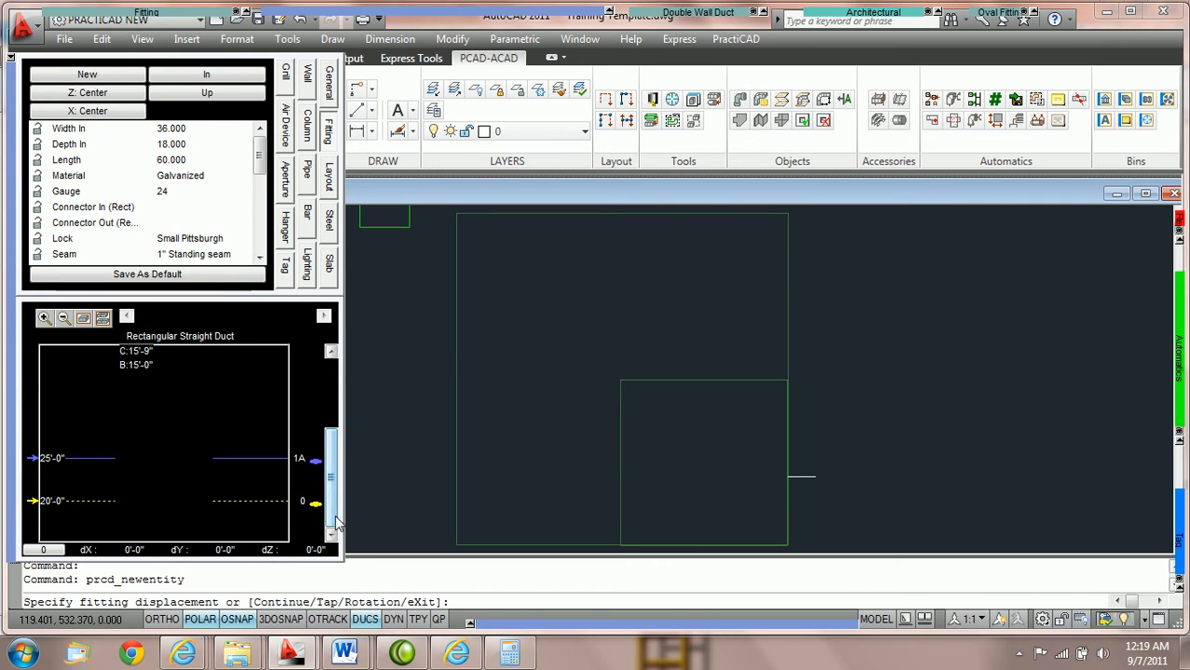
{"action": "scroll", "coordinate": [315, 510], "scroll_direction": "up", "scroll_amount": 3}
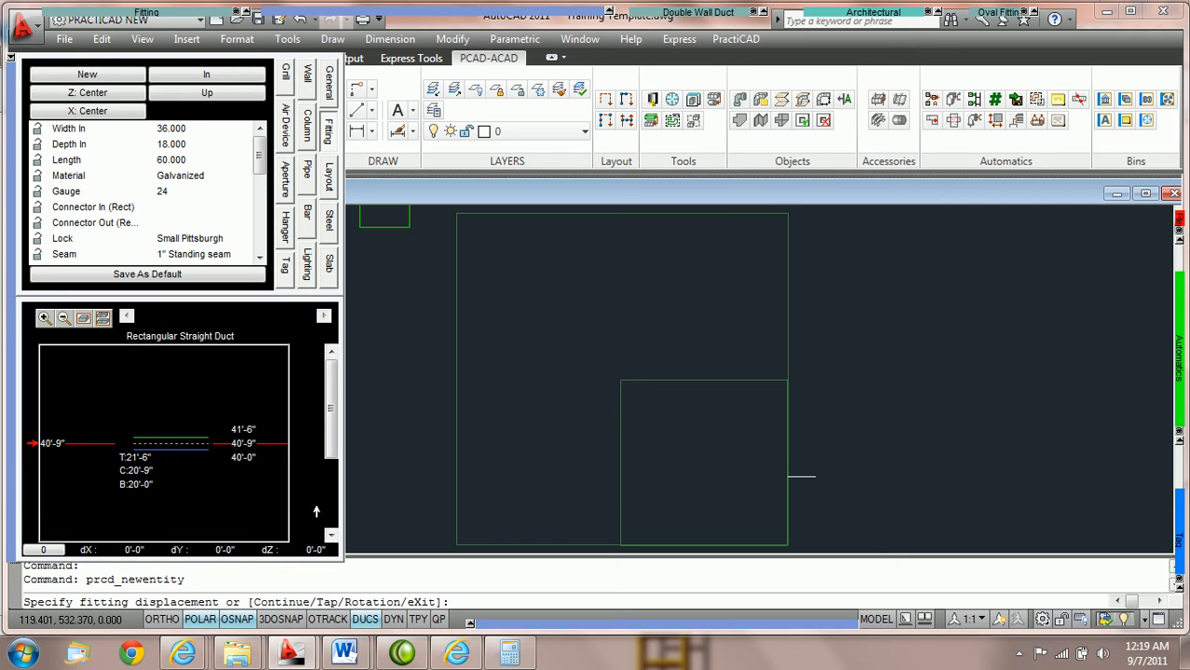
{"action": "left_click_drag", "start_coordinate": [327, 440], "coordinate": [309, 515]}
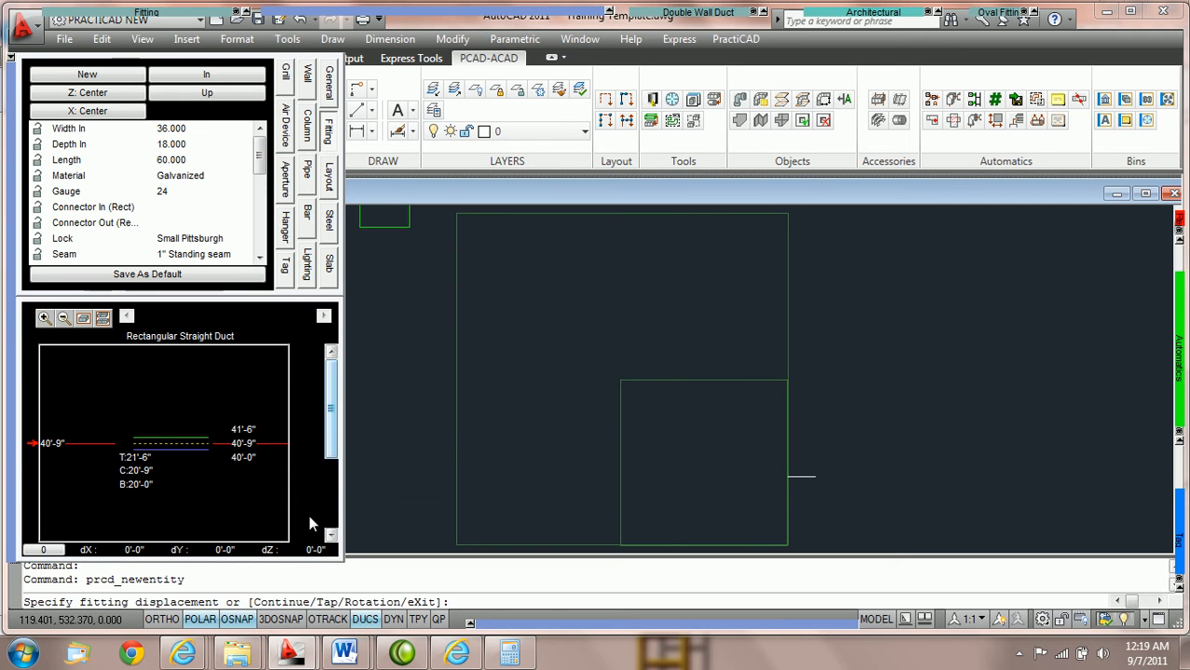
Set the duct's bottom elevation to 15'-0" relative to elevation mark 0
{"action": "left_click", "coordinate": [104, 318]}
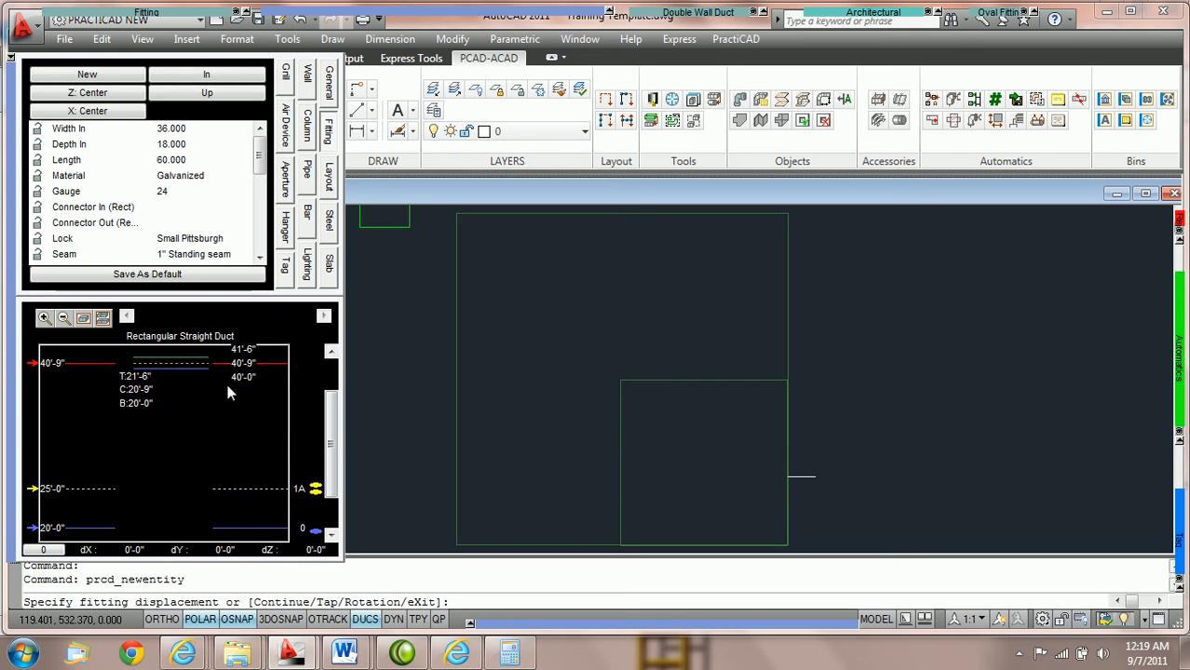
{"action": "double_click", "coordinate": [146, 405]}
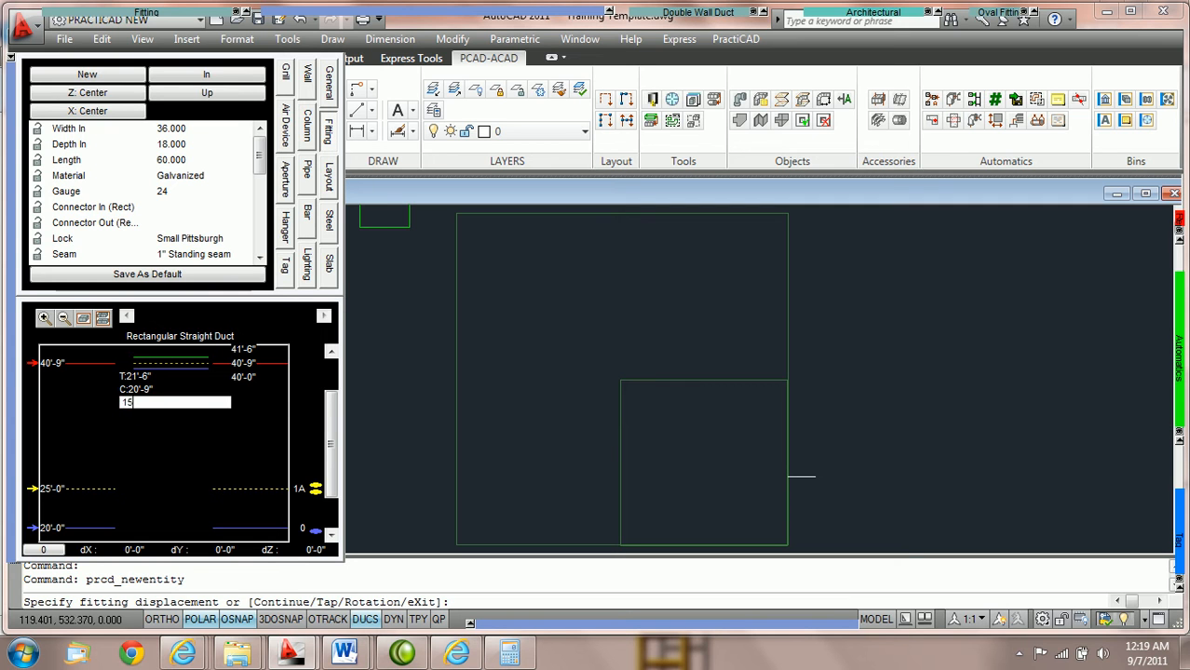
{"action": "type", "text": "15'"}
{"action": "key", "text": "Return"}
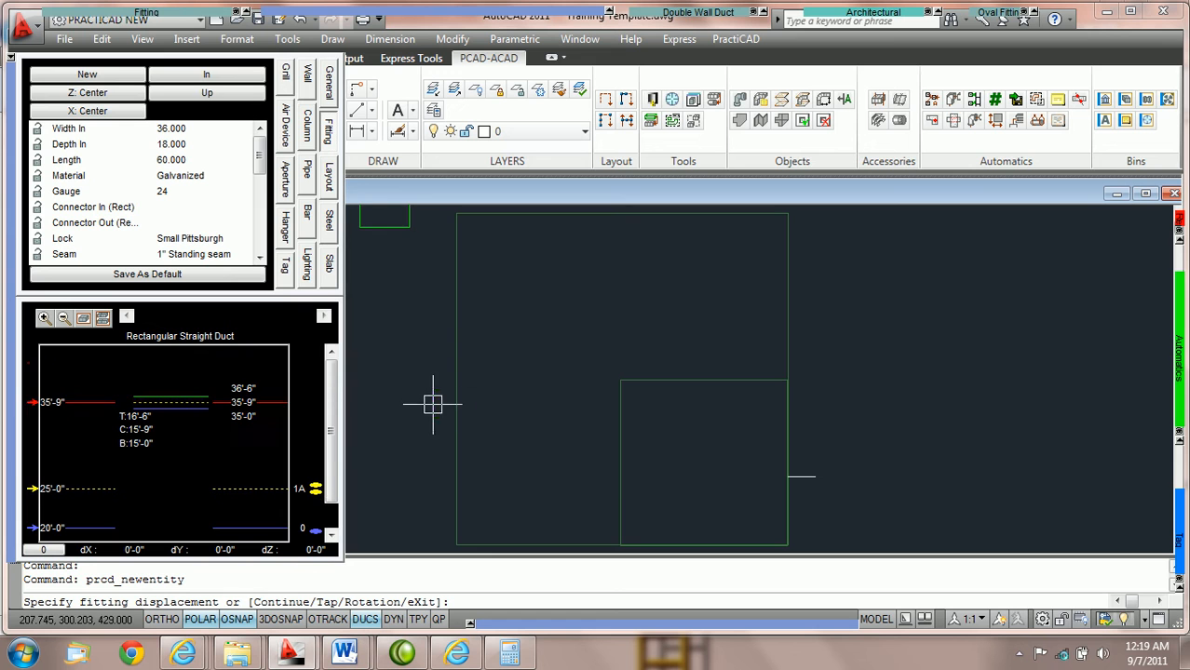
Place a horizontal run of five duct pieces at 0° rotation, starting in the larger slab and extending into the smaller one
{"action": "left_click", "coordinate": [508, 453]}
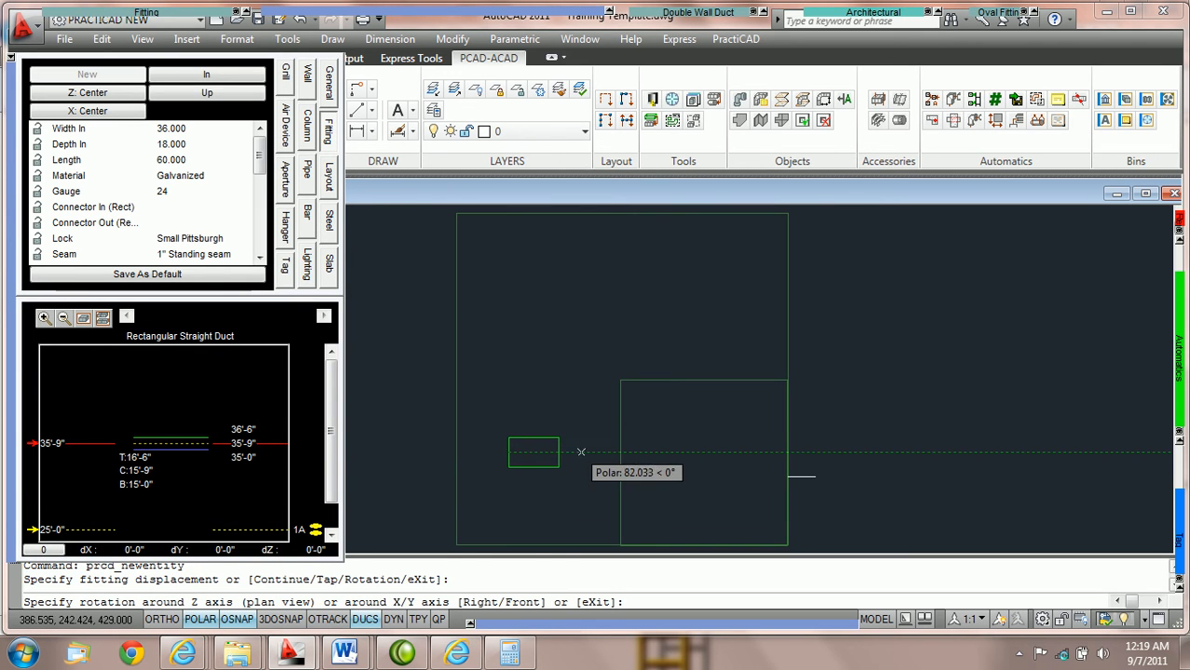
{"action": "left_click", "coordinate": [602, 450]}
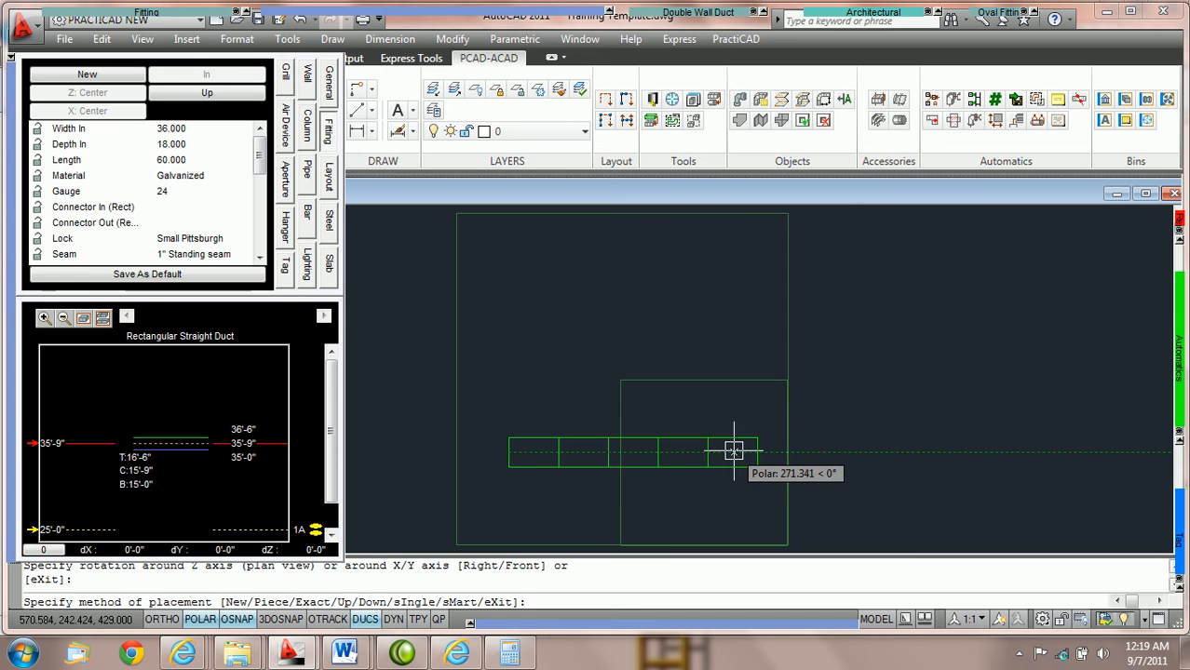
{"action": "left_click", "coordinate": [733, 452]}
{"action": "key", "text": "Escape"}
Tag the second duct piece with an ELEVATION 0 NL tag, placing the text inside the piece with object snap off
{"action": "scroll", "coordinate": [589, 479], "scroll_direction": "up", "scroll_amount": 1}
{"action": "scroll", "coordinate": [588, 478], "scroll_direction": "up", "scroll_amount": 2}
{"action": "middle_click_drag", "start_coordinate": [654, 443], "coordinate": [703, 353]}
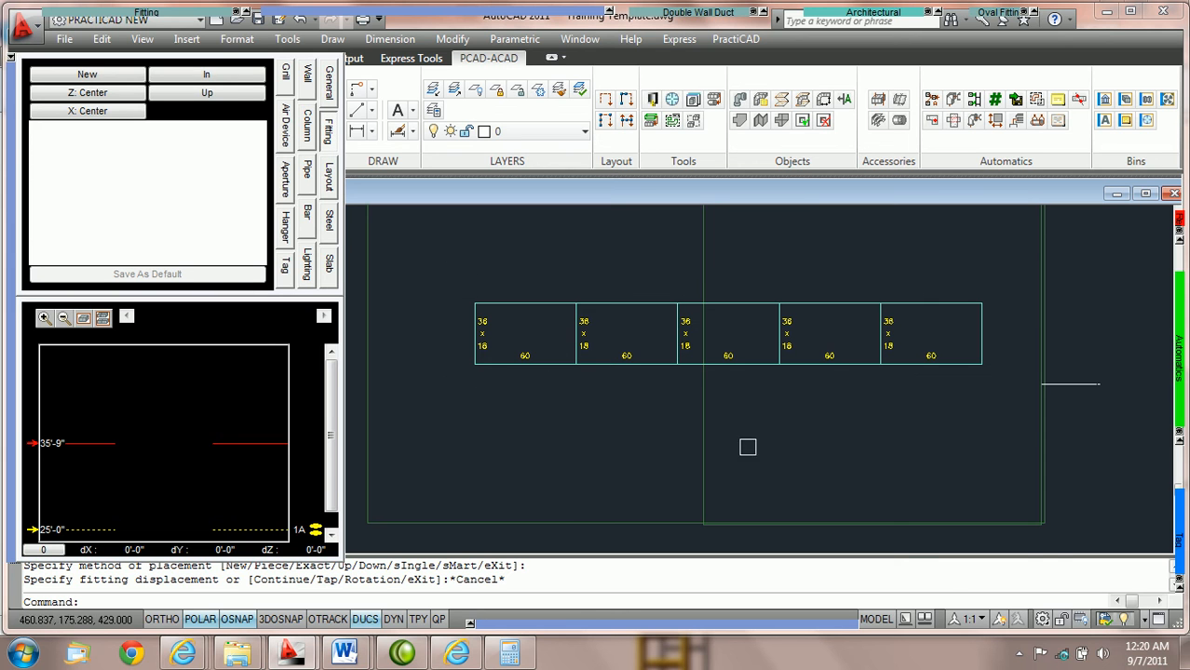
{"action": "mouse_move", "coordinate": [1178, 517]}
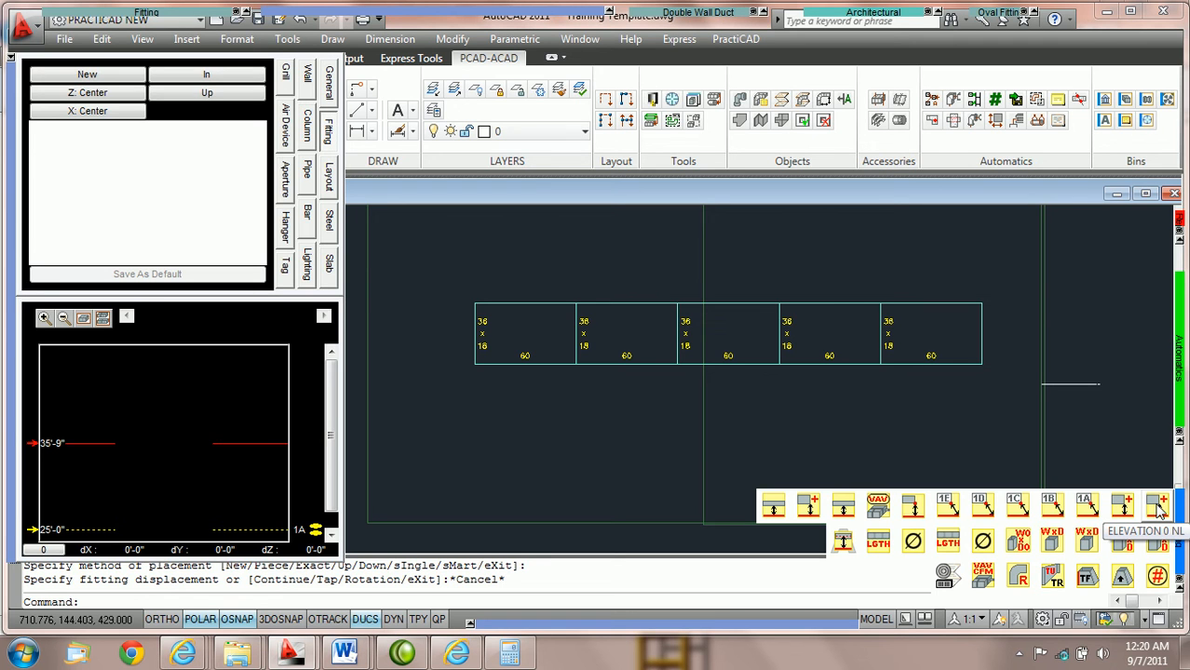
{"action": "left_click", "coordinate": [1156, 505]}
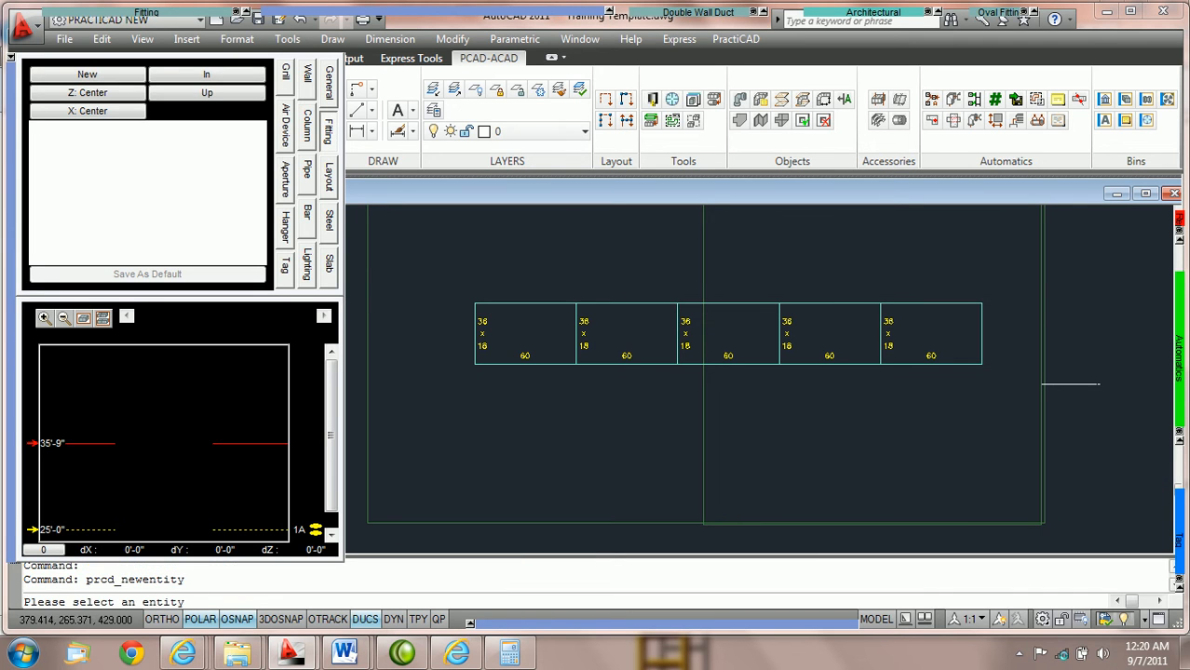
{"action": "left_click", "coordinate": [612, 300]}
{"action": "scroll", "coordinate": [606, 324], "scroll_direction": "up", "scroll_amount": 3}
{"action": "key", "text": "F3"}
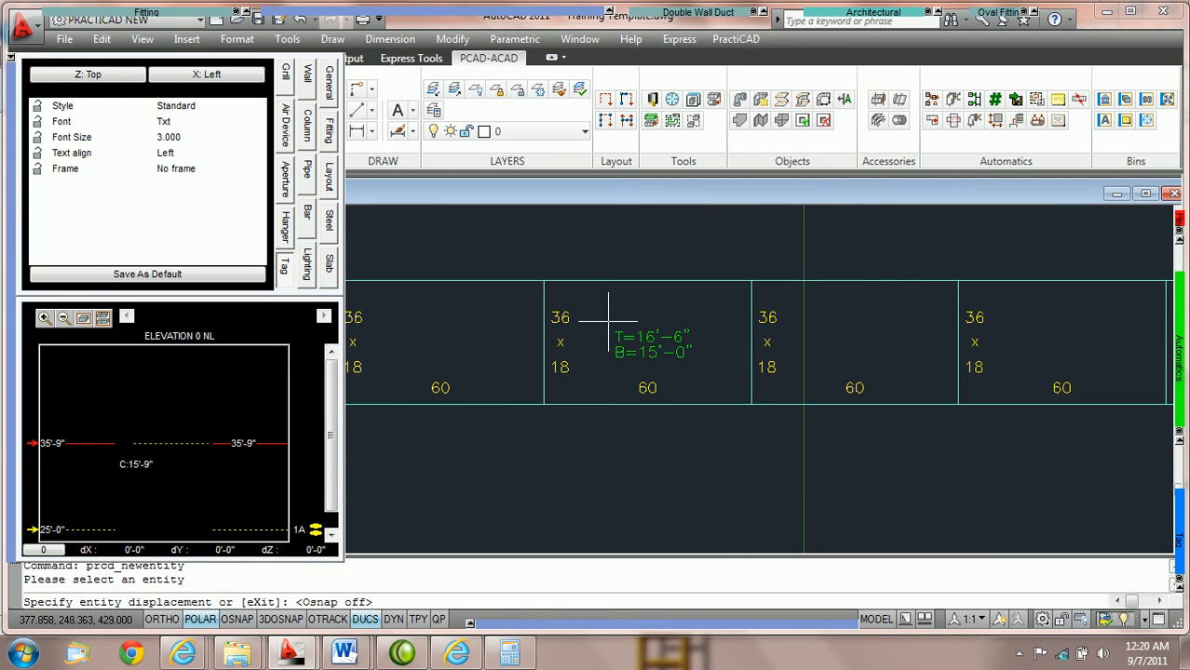
{"action": "left_click", "coordinate": [607, 321]}
{"action": "left_click", "coordinate": [626, 321]}
{"action": "key", "text": "F3"}
{"action": "scroll", "coordinate": [738, 378], "scroll_direction": "down", "scroll_amount": 5}
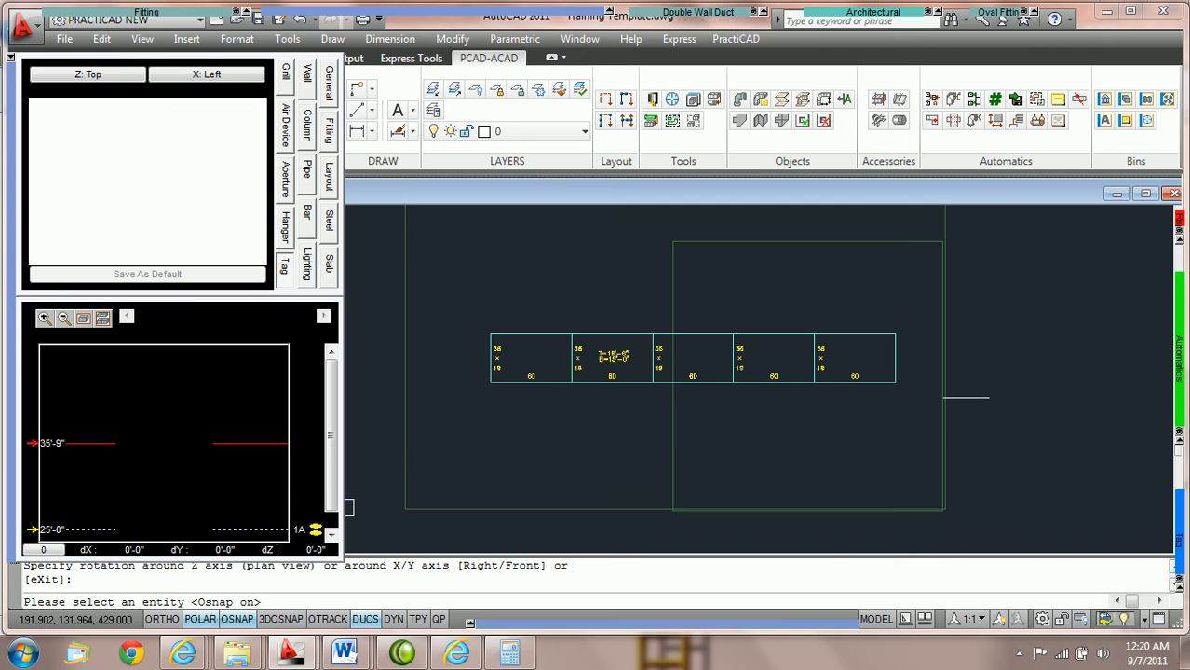
Tag the fourth duct piece, inside the smaller slab, with a Relative-1A elevation tag placed within the piece
{"action": "mouse_move", "coordinate": [1179, 529]}
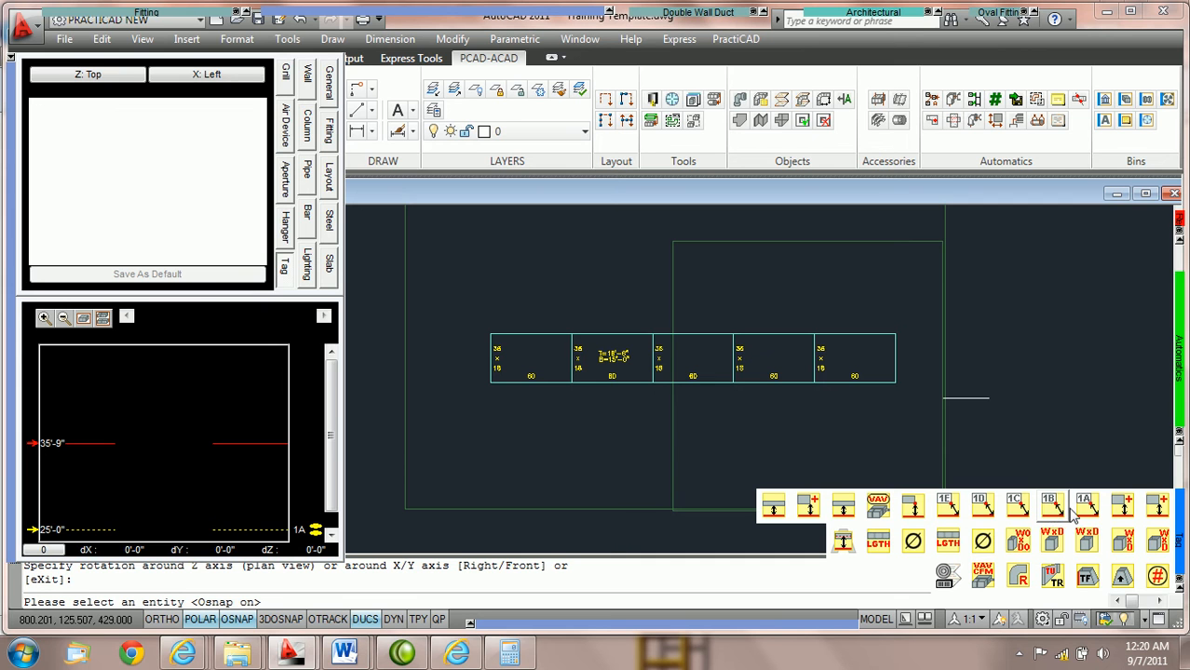
{"action": "left_click", "coordinate": [1051, 508]}
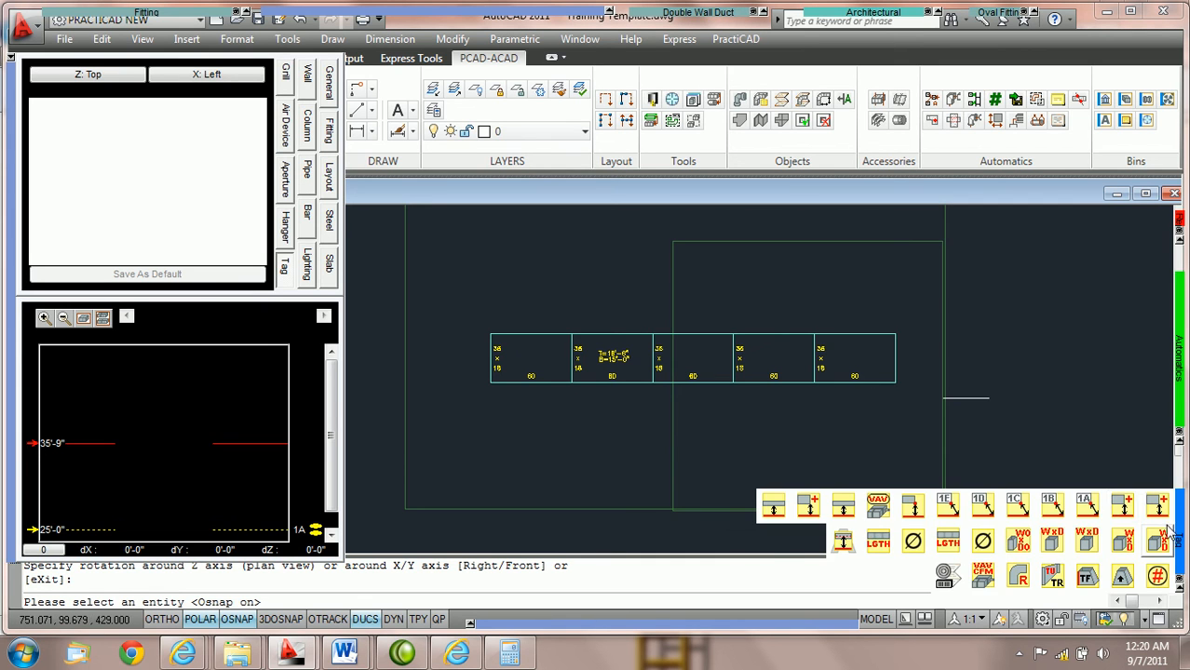
{"action": "left_click", "coordinate": [1086, 506]}
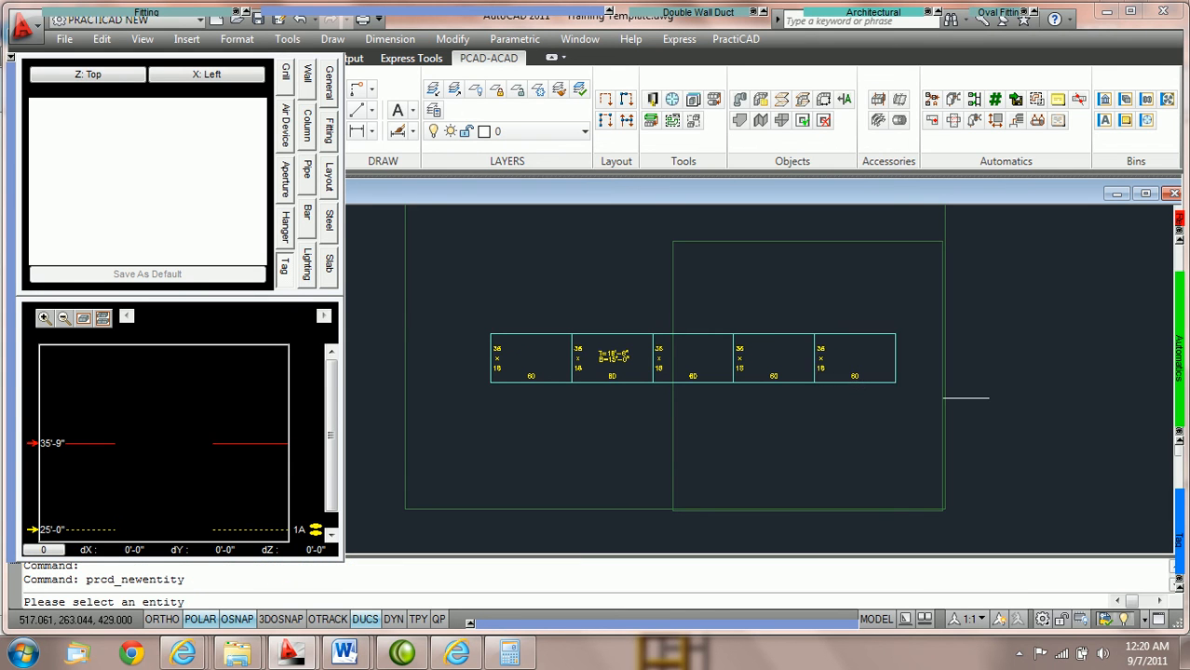
{"action": "left_click", "coordinate": [770, 332]}
{"action": "scroll", "coordinate": [770, 335], "scroll_direction": "up", "scroll_amount": 2}
{"action": "scroll", "coordinate": [769, 353], "scroll_direction": "up", "scroll_amount": 3}
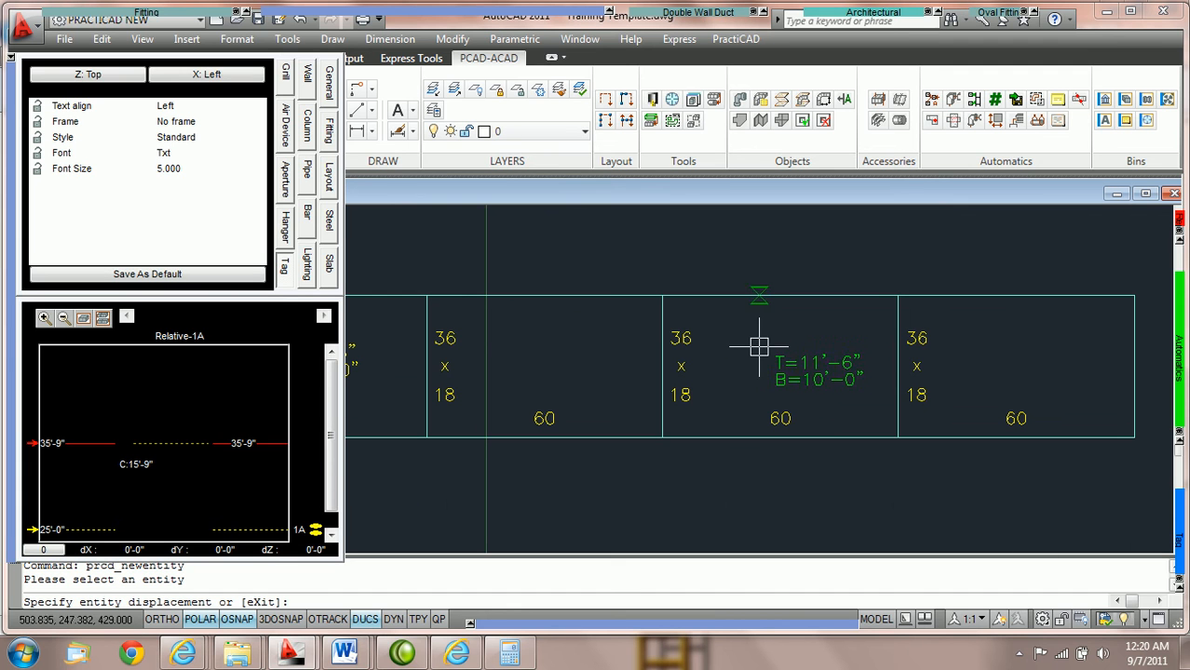
{"action": "key", "text": "F3"}
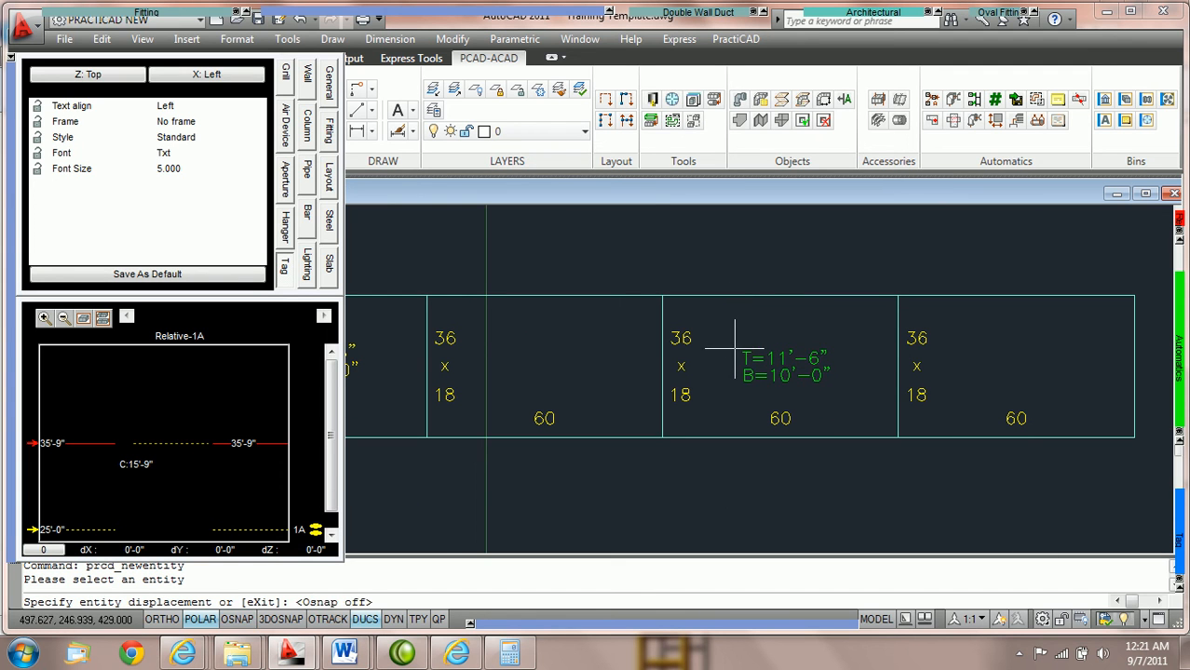
{"action": "left_click", "coordinate": [735, 350]}
{"action": "key", "text": "Return"}
{"action": "scroll", "coordinate": [754, 354], "scroll_direction": "down", "scroll_amount": 4}
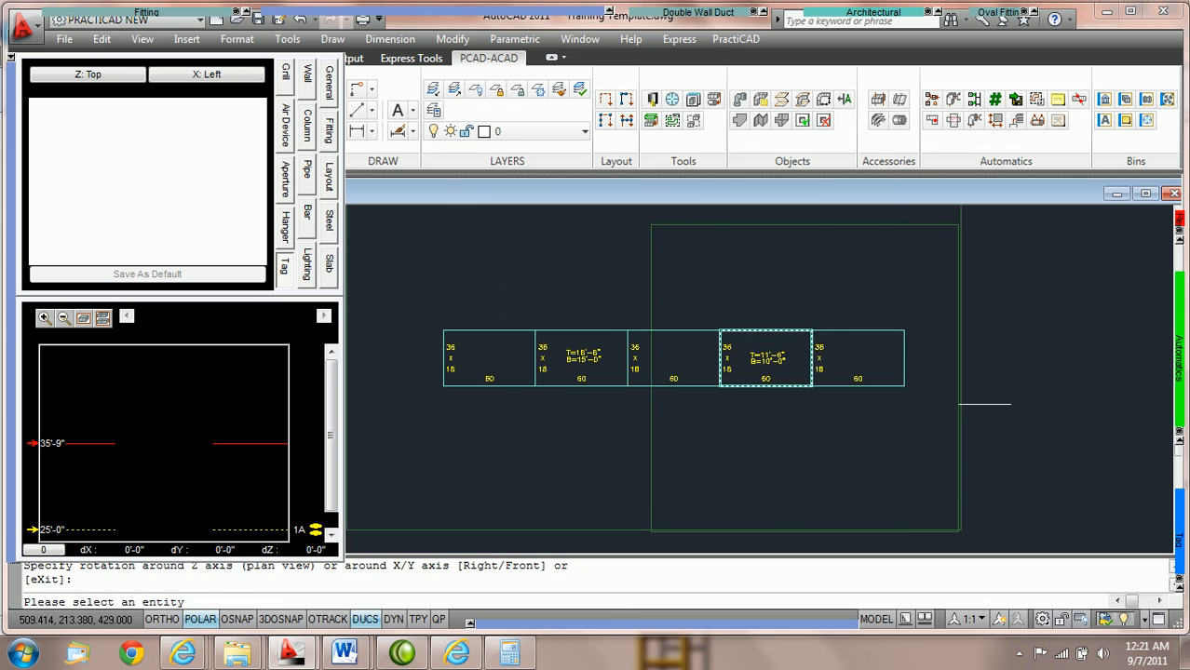
{"action": "key", "text": "Escape"}
Compare the two elevation tags with the slab outlines and the 1A and 0 elevation marks
{"action": "scroll", "coordinate": [802, 379], "scroll_direction": "up", "scroll_amount": 2}
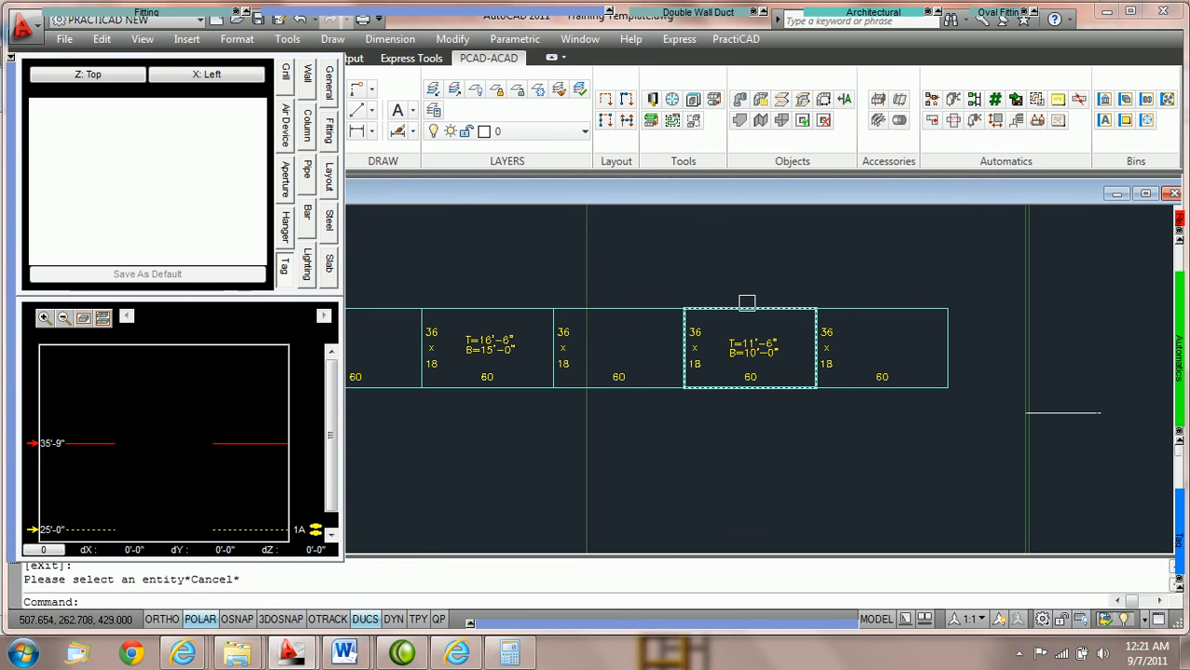
{"action": "scroll", "coordinate": [734, 374], "scroll_direction": "down", "scroll_amount": 2}
{"action": "mouse_move", "coordinate": [817, 242]}
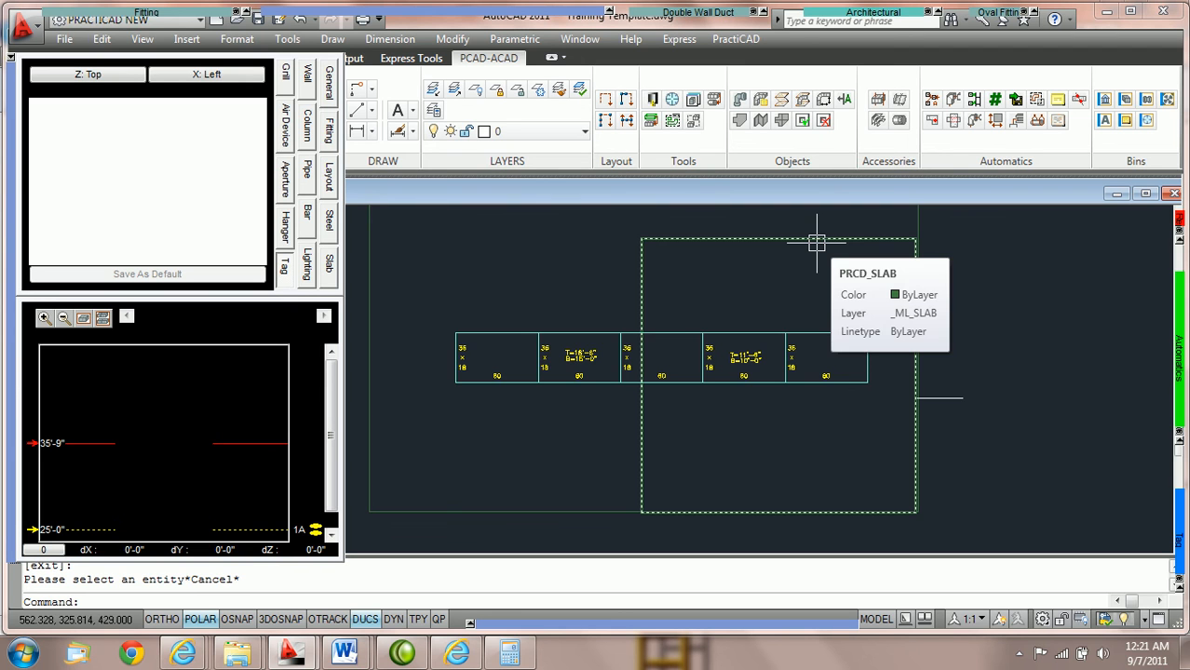
{"action": "scroll", "coordinate": [683, 368], "scroll_direction": "up", "scroll_amount": 3}
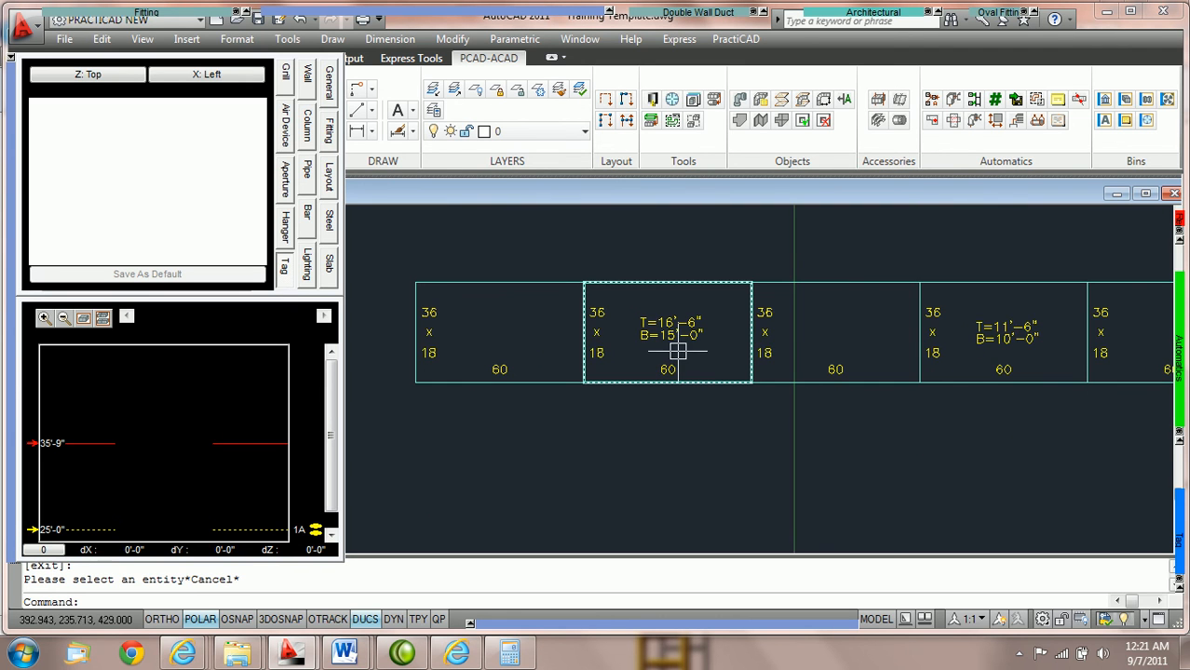
{"action": "scroll", "coordinate": [678, 351], "scroll_direction": "down", "scroll_amount": 2}
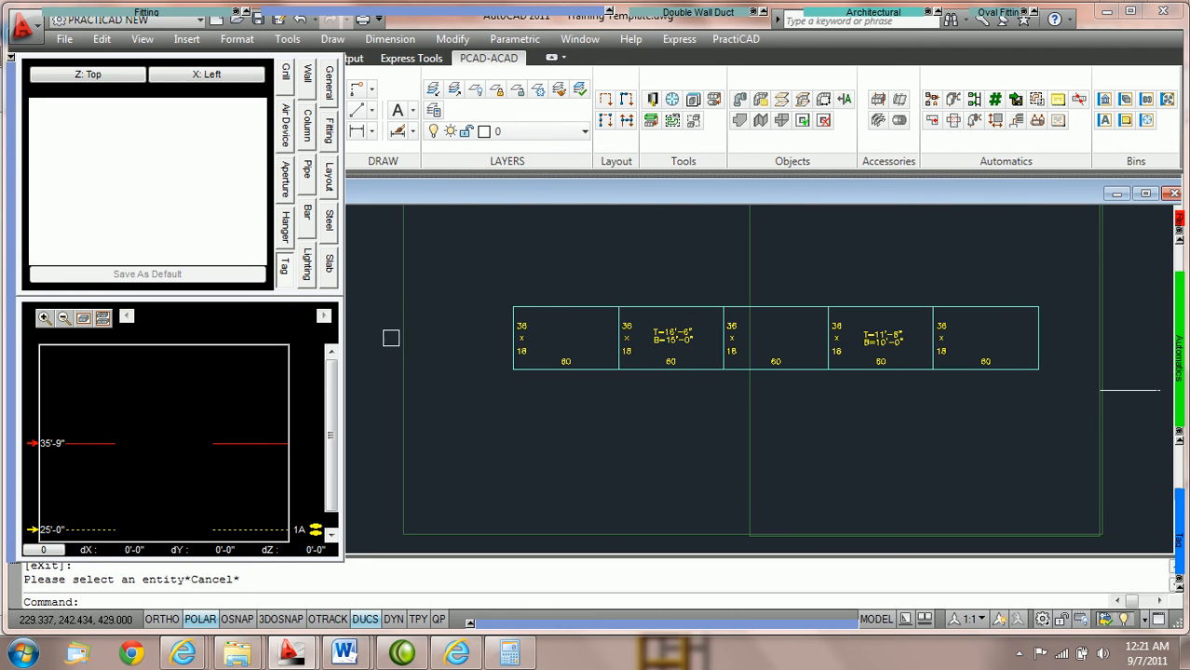
{"action": "mouse_move", "coordinate": [401, 335]}
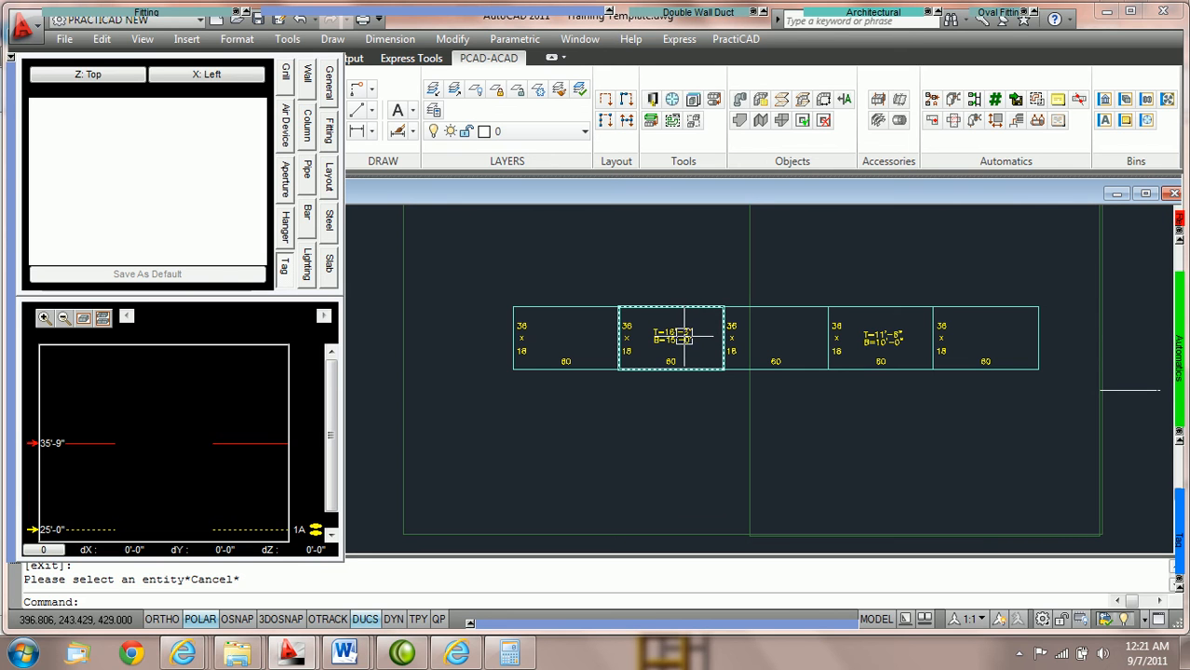
{"action": "left_click_drag", "start_coordinate": [328, 401], "coordinate": [327, 418]}
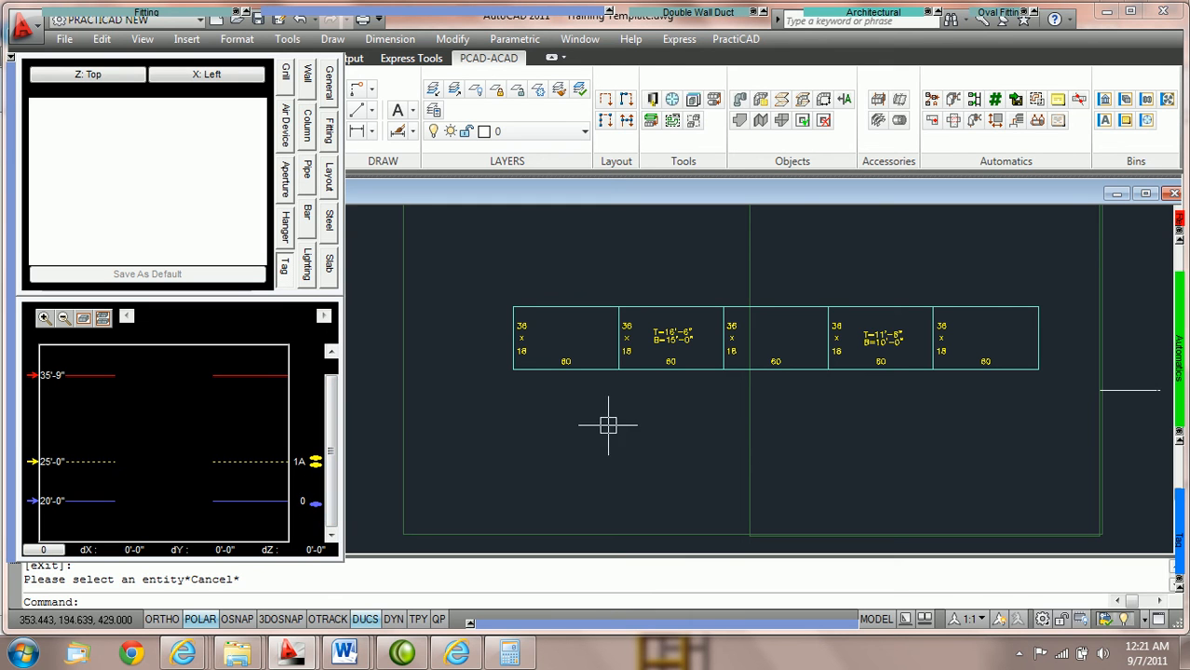
Set the absolute bottom elevation of the duct run to 40' through its first piece, and clear the selection
{"action": "mouse_move", "coordinate": [582, 309]}
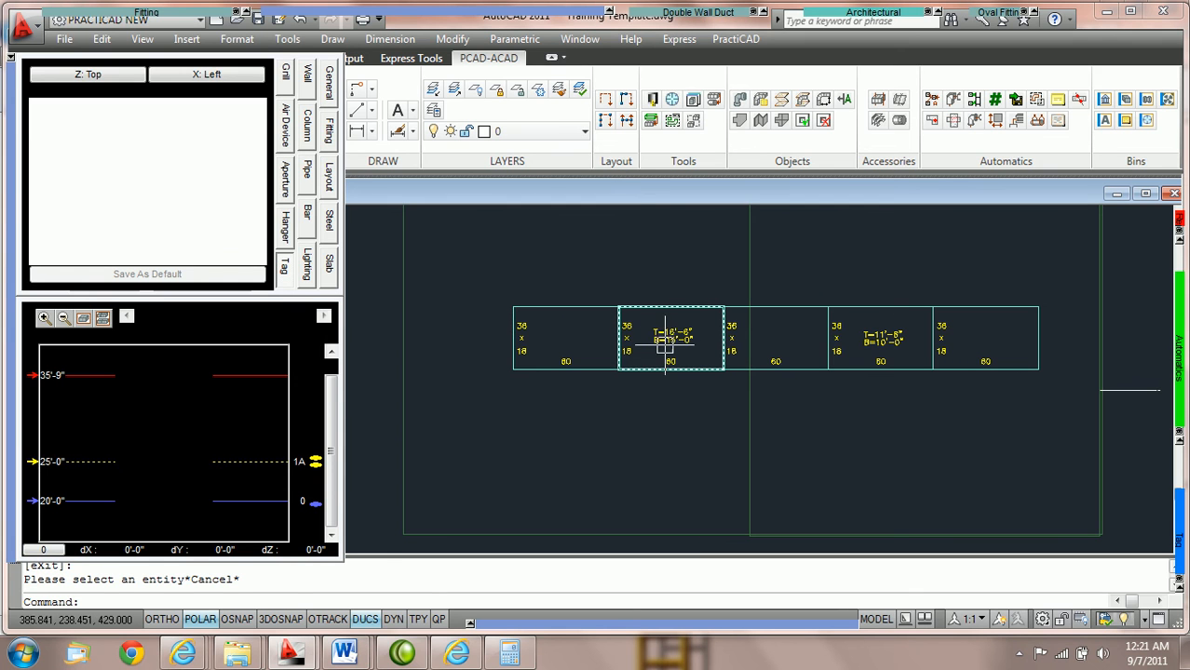
{"action": "left_click", "coordinate": [570, 306]}
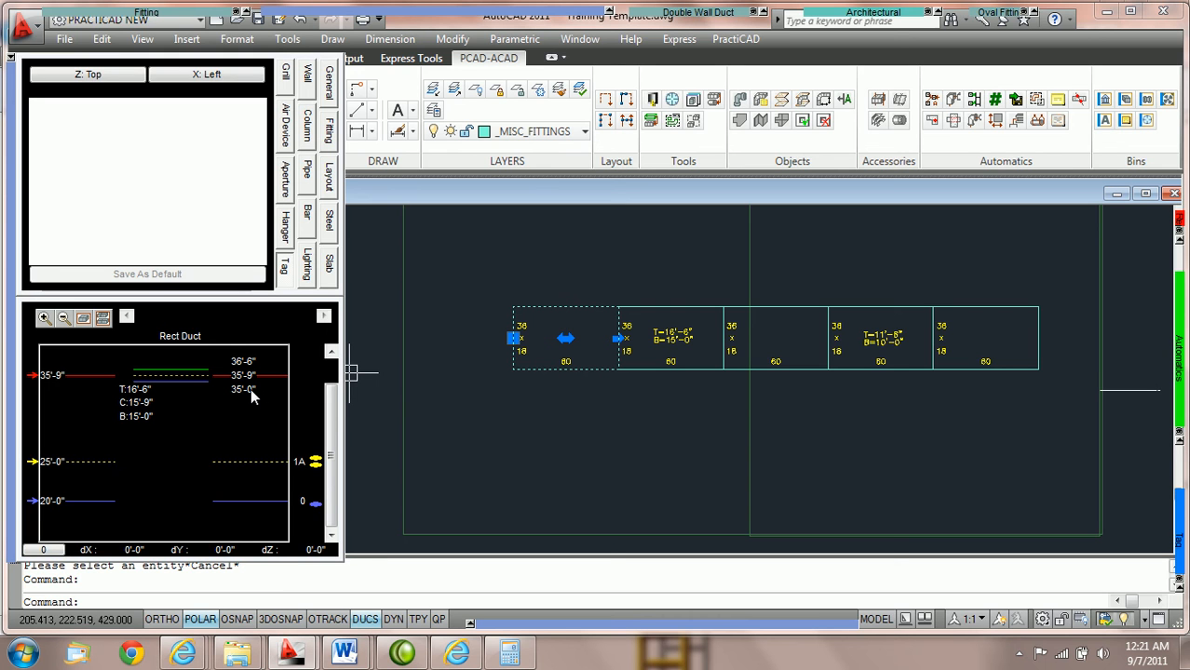
{"action": "scroll", "coordinate": [726, 421], "scroll_direction": "up", "scroll_amount": 3}
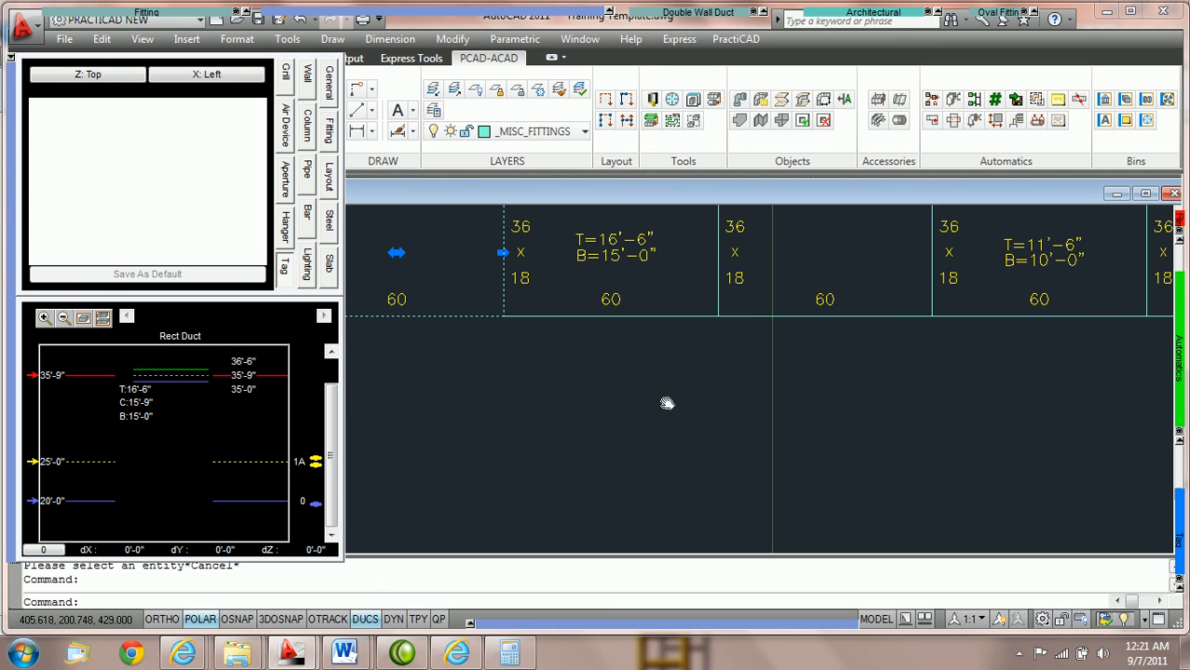
{"action": "middle_click_drag", "start_coordinate": [668, 399], "coordinate": [647, 424]}
{"action": "left_click", "coordinate": [244, 388]}
{"action": "type", "text": "40"}
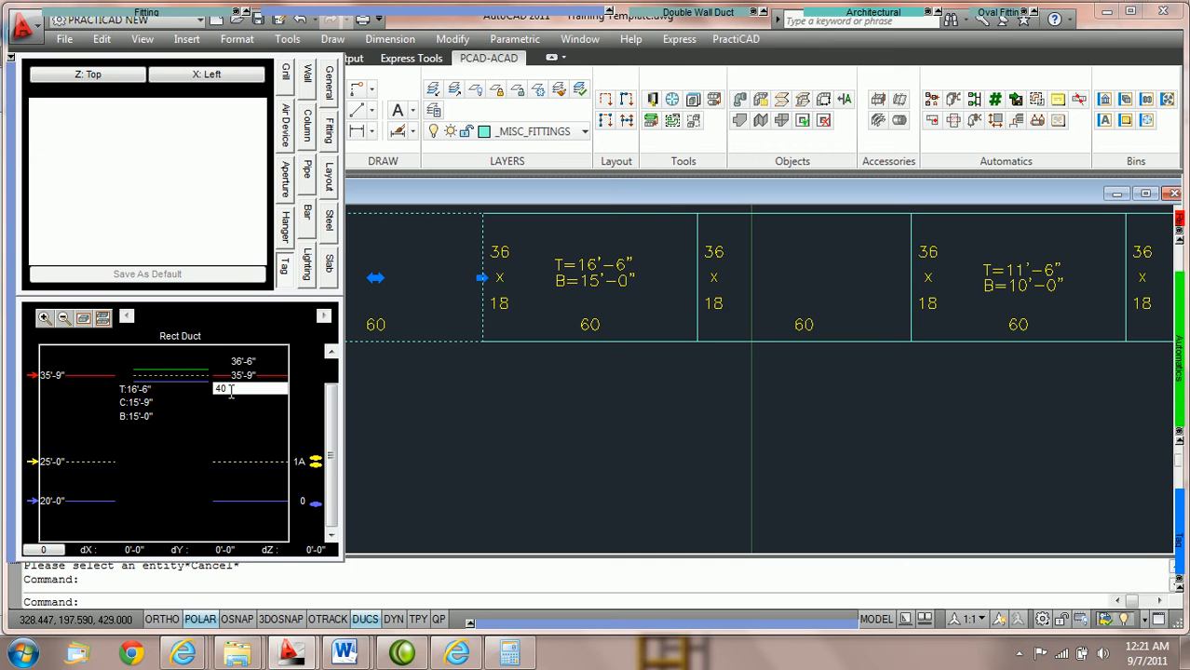
{"action": "type", "text": "'"}
{"action": "key", "text": "Return"}
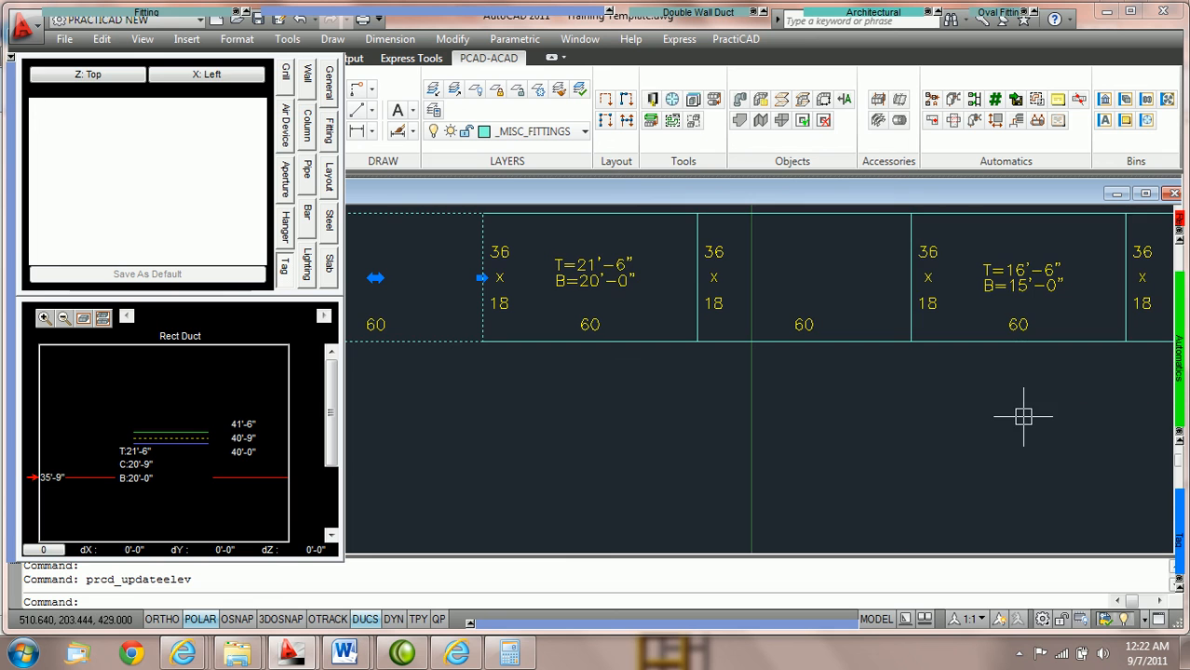
{"action": "scroll", "coordinate": [1022, 421], "scroll_direction": "down", "scroll_amount": 4}
{"action": "scroll", "coordinate": [1013, 424], "scroll_direction": "down", "scroll_amount": 2}
{"action": "key", "text": "Escape"}
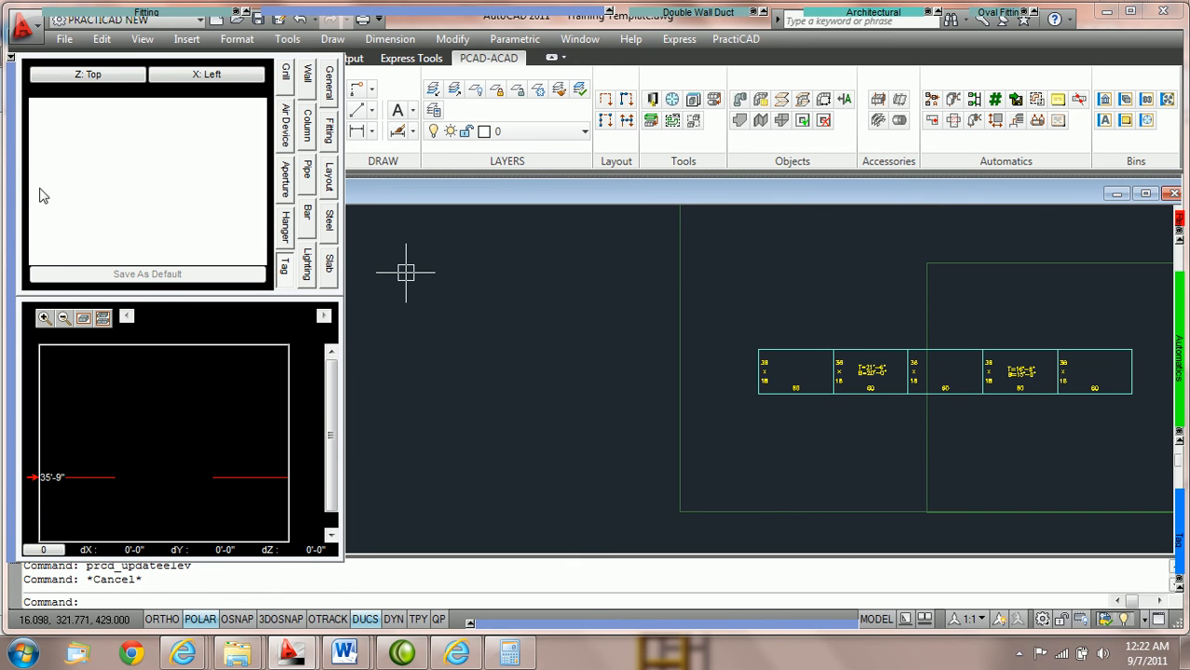
Switch to the front view and examine the duct run's height relative to the slabs and their 5'-0" and 20'-0" dimensions
{"action": "left_click_drag", "start_coordinate": [11, 166], "coordinate": [11, 280]}
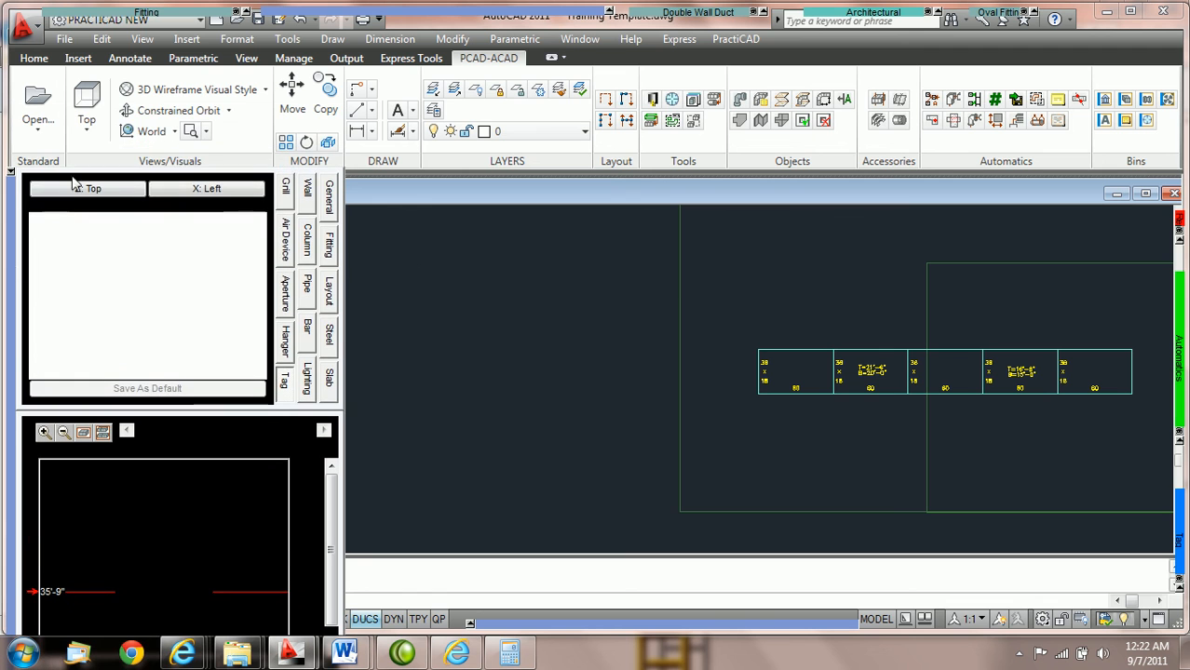
{"action": "left_click", "coordinate": [89, 132]}
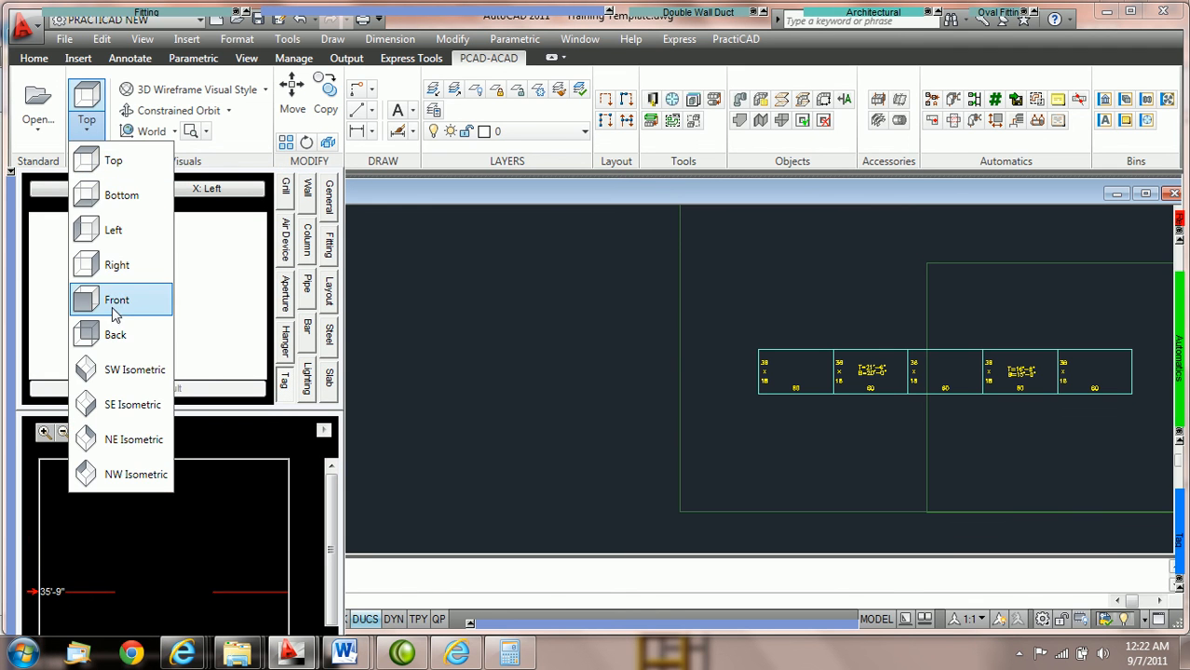
{"action": "left_click", "coordinate": [116, 302]}
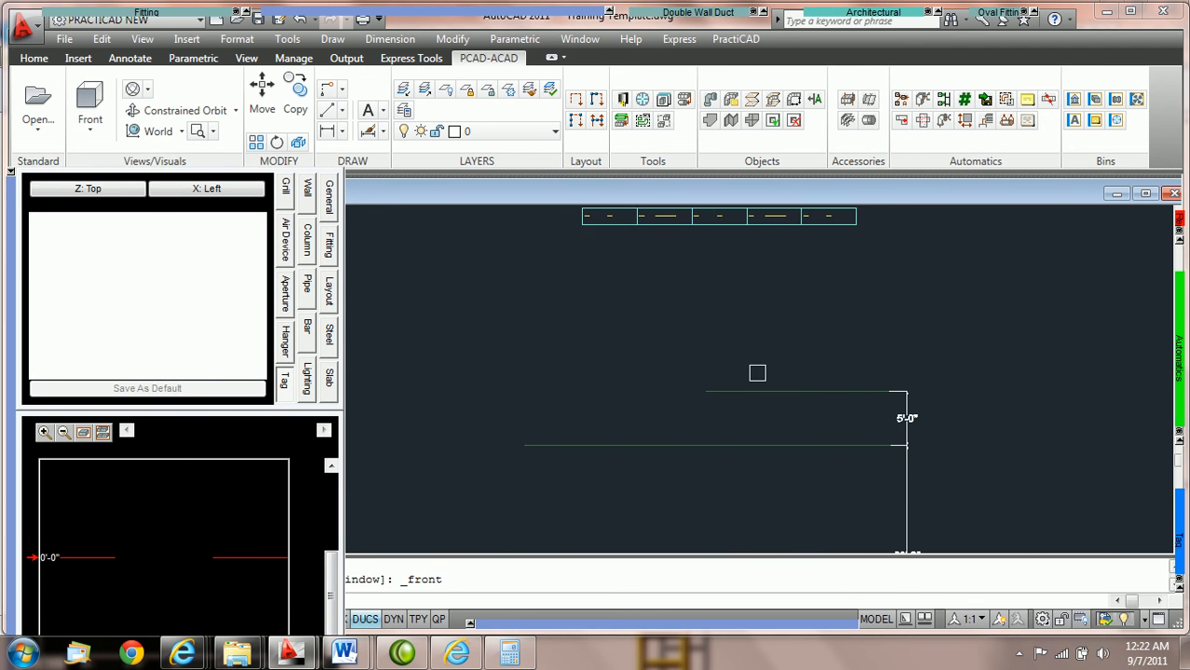
{"action": "middle_click_drag", "start_coordinate": [963, 492], "coordinate": [962, 347]}
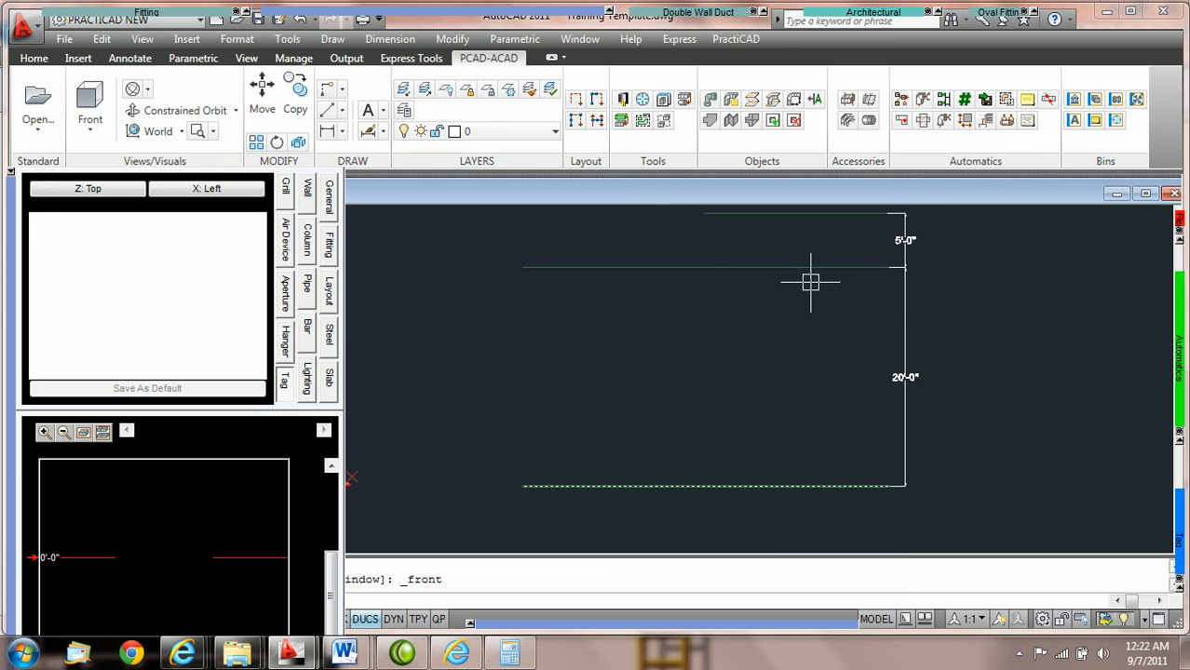
{"action": "middle_click_drag", "start_coordinate": [783, 268], "coordinate": [784, 380]}
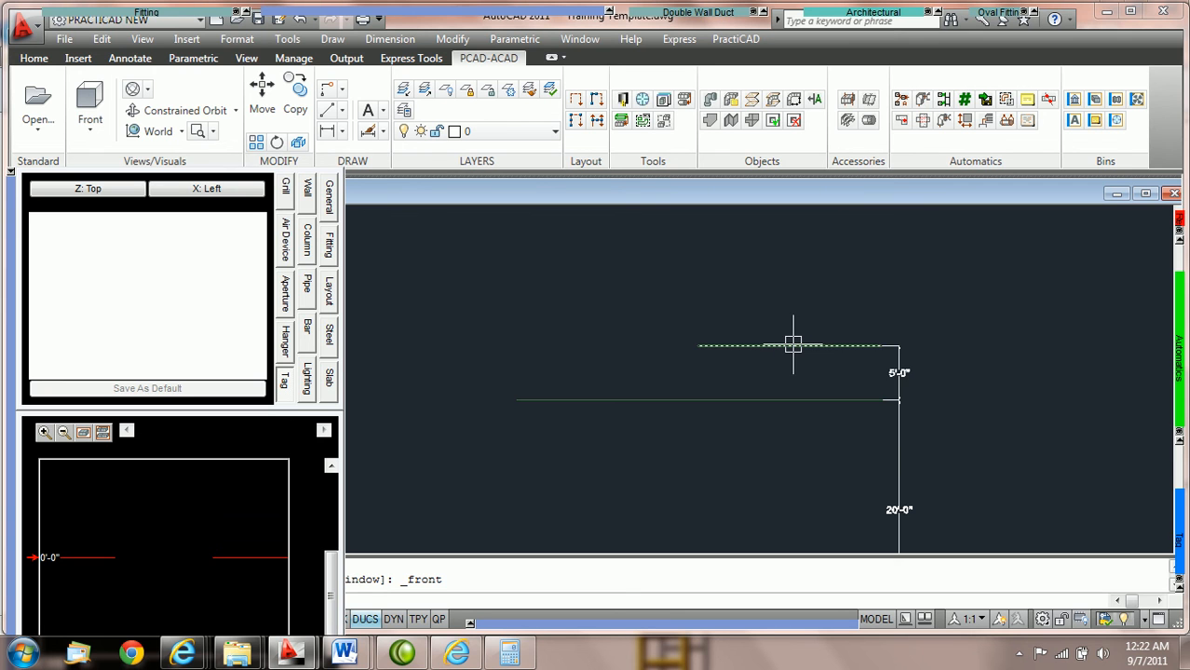
{"action": "scroll", "coordinate": [793, 344], "scroll_direction": "up", "scroll_amount": 1}
{"action": "scroll", "coordinate": [792, 344], "scroll_direction": "down", "scroll_amount": 1}
{"action": "mouse_move", "coordinate": [792, 344]}
{"action": "middle_mouse_down"}
{"action": "mouse_move", "coordinate": [788, 325]}
{"action": "mouse_move", "coordinate": [791, 348]}
{"action": "middle_mouse_up"}
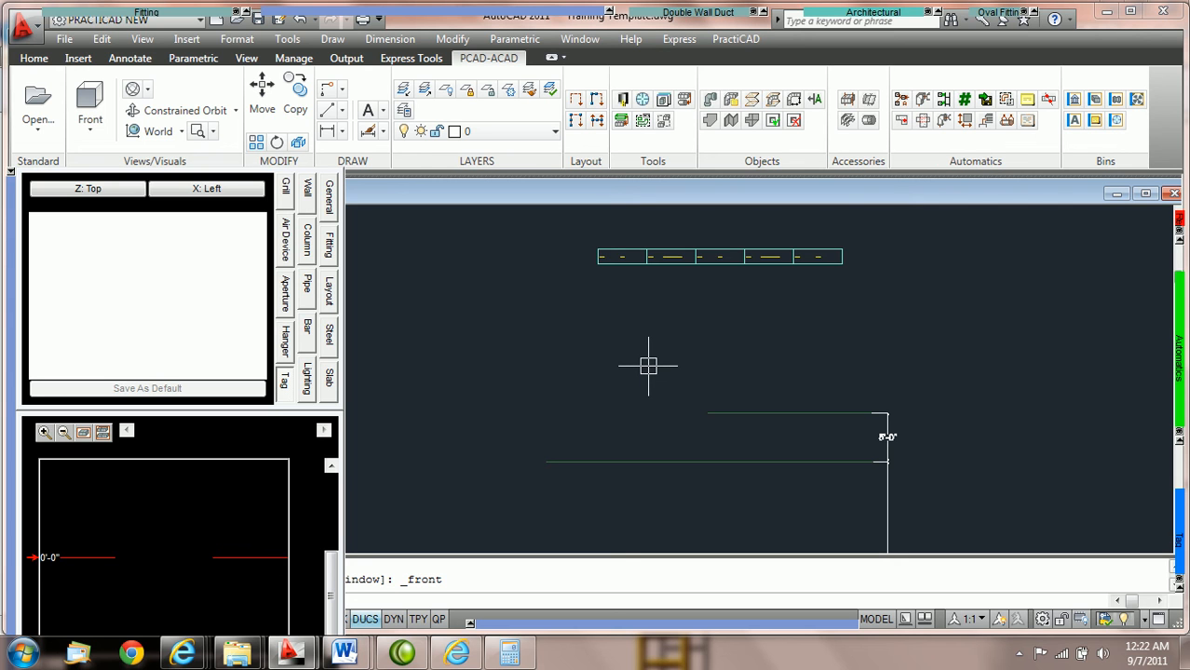
{"action": "middle_click_drag", "start_coordinate": [726, 348], "coordinate": [658, 298]}
{"action": "scroll", "coordinate": [633, 307], "scroll_direction": "down", "scroll_amount": 2}
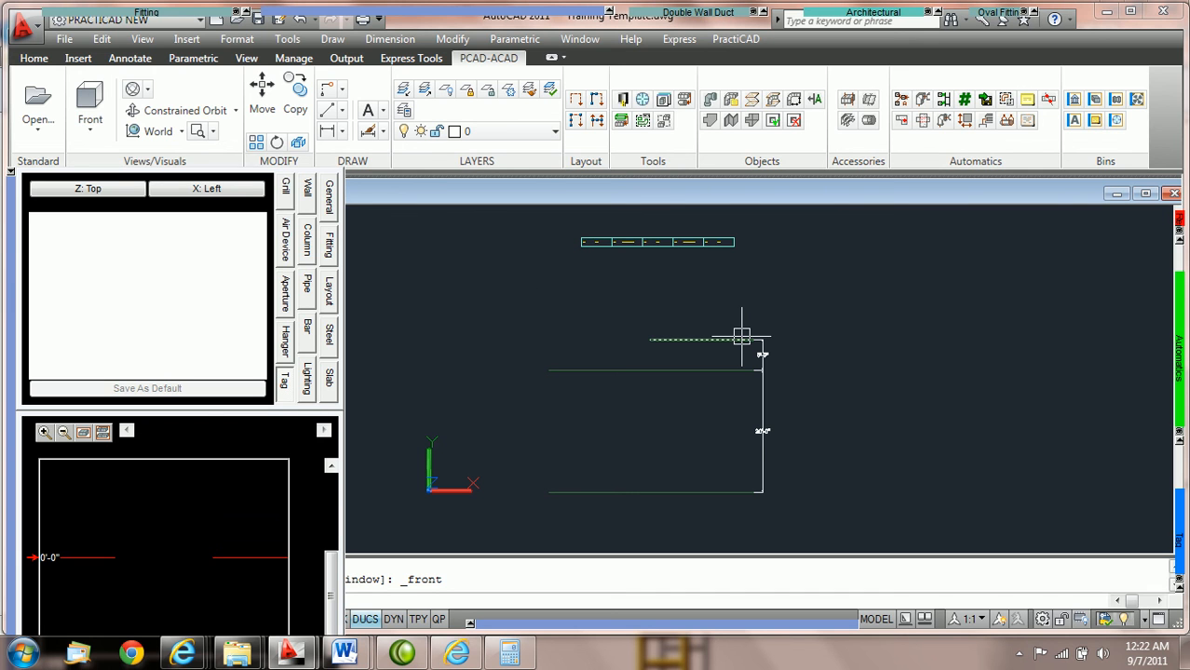
{"action": "scroll", "coordinate": [741, 336], "scroll_direction": "down", "scroll_amount": 1}
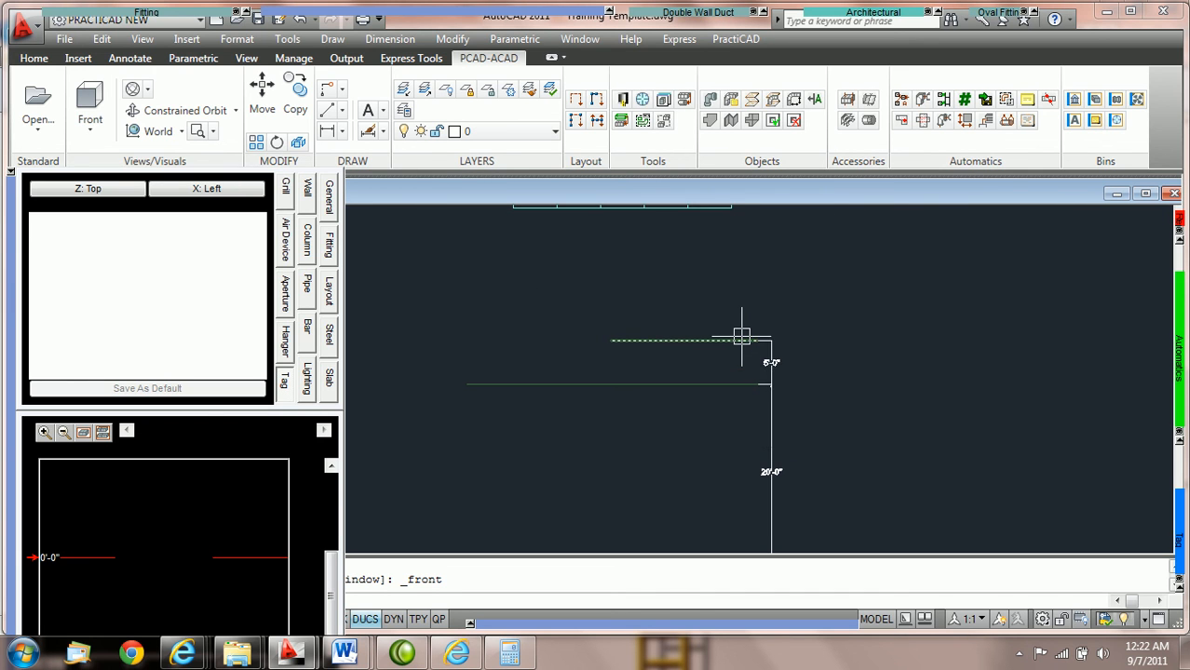
{"action": "scroll", "coordinate": [693, 252], "scroll_direction": "up", "scroll_amount": 1}
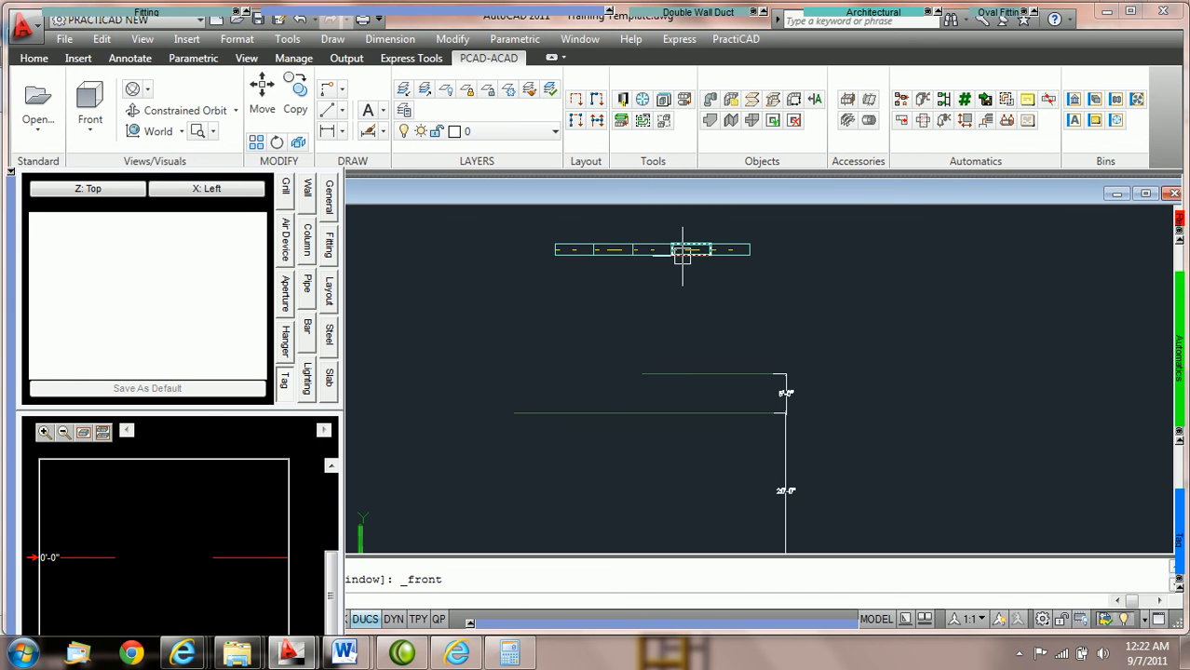
{"action": "middle_click_drag", "start_coordinate": [686, 271], "coordinate": [690, 247]}
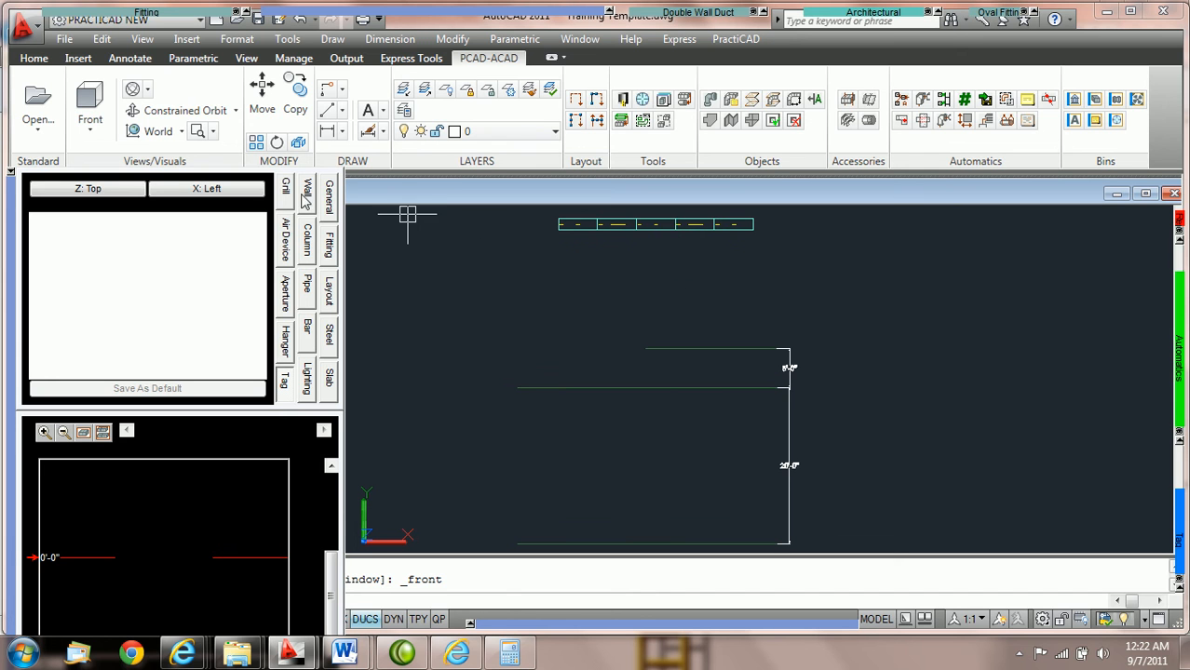
Return to the top view and examine the tagged duct run against the smaller slab's boundary
{"action": "left_click", "coordinate": [93, 138]}
{"action": "left_click", "coordinate": [115, 160]}
{"action": "scroll", "coordinate": [659, 476], "scroll_direction": "up", "scroll_amount": 2}
{"action": "scroll", "coordinate": [664, 481], "scroll_direction": "up", "scroll_amount": 2}
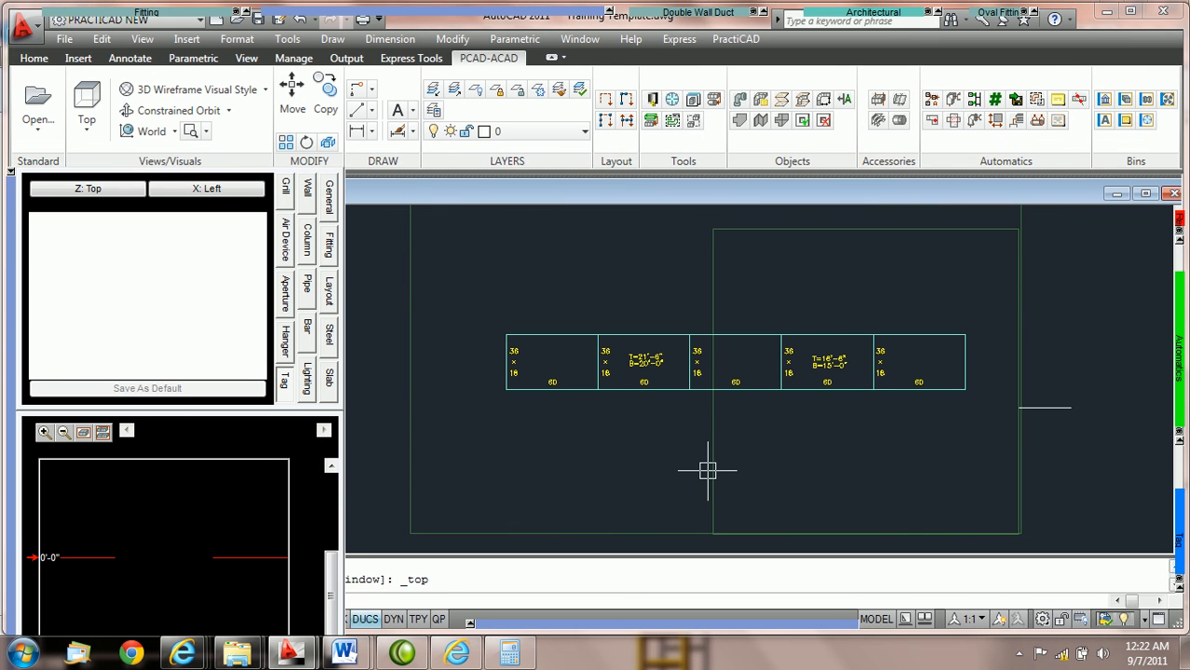
{"action": "mouse_move", "coordinate": [712, 470]}
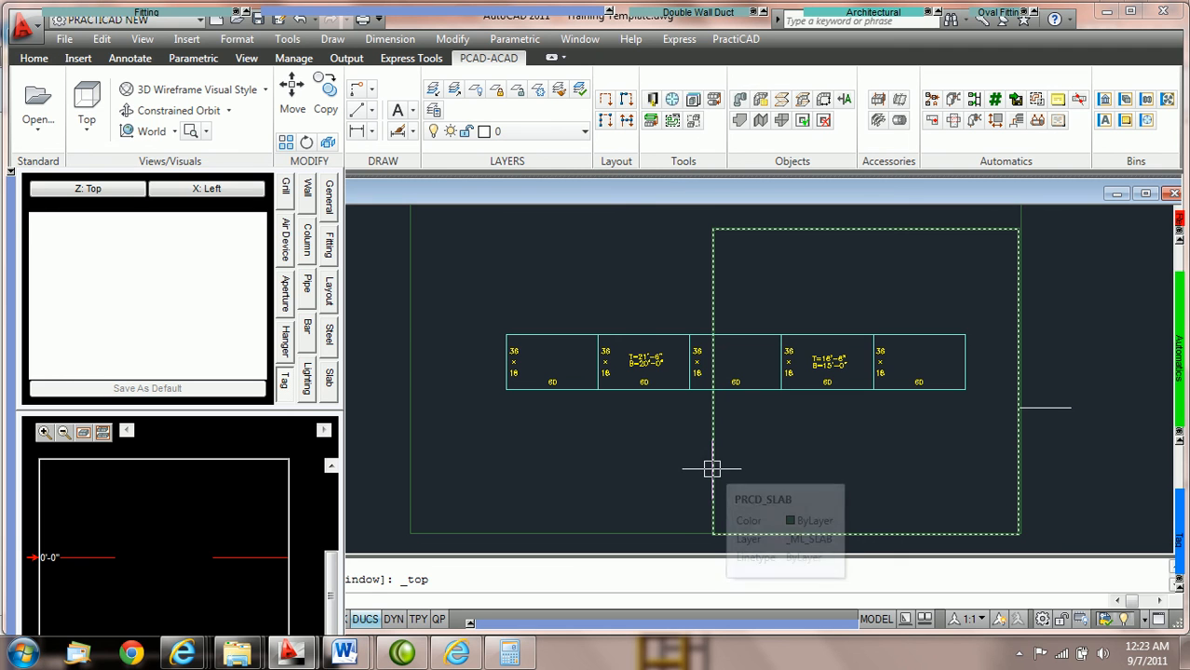
Start a single-wall rectangular straight duct and make elevation mark 1A the active reference instead of mark 0
{"action": "left_click_drag", "start_coordinate": [331, 573], "coordinate": [348, 486]}
{"action": "mouse_move", "coordinate": [63, 12]}
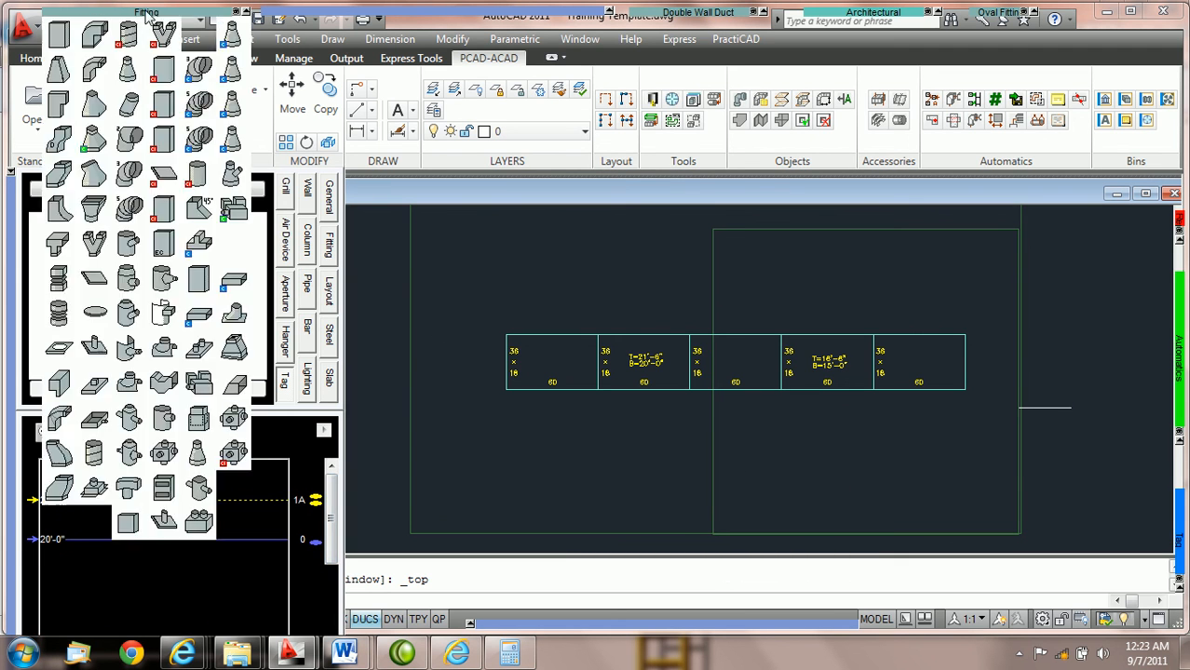
{"action": "left_click", "coordinate": [60, 36]}
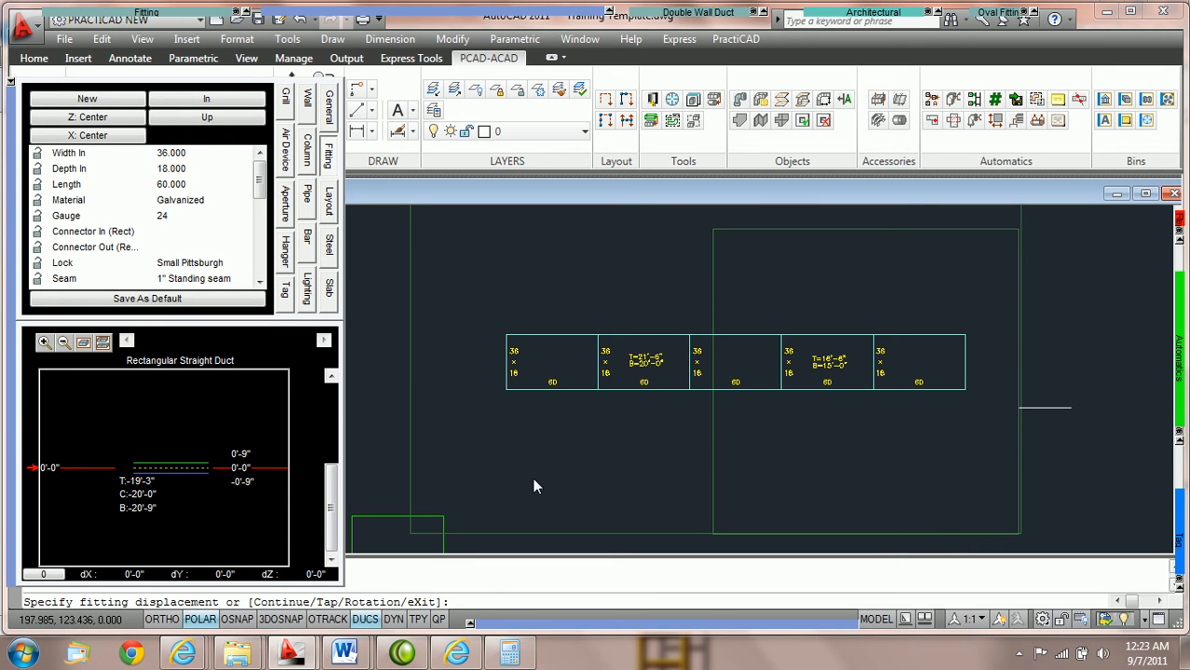
{"action": "mouse_move", "coordinate": [328, 504]}
{"action": "left_mouse_down"}
{"action": "mouse_move", "coordinate": [329, 490]}
{"action": "mouse_move", "coordinate": [329, 507]}
{"action": "left_mouse_up"}
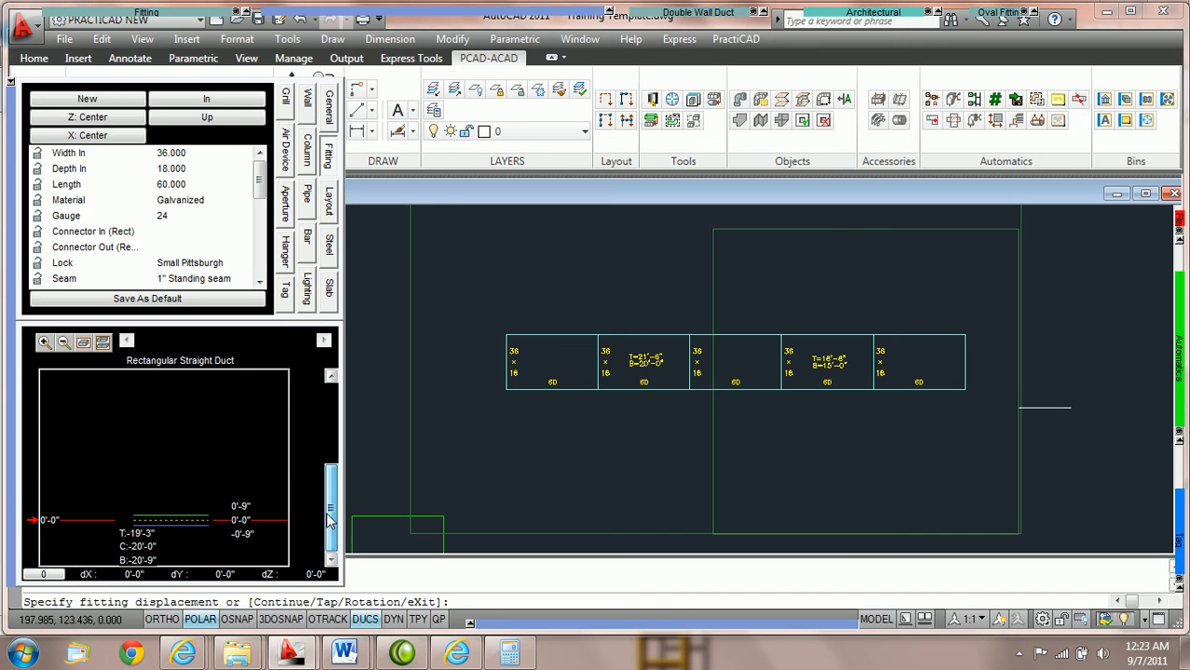
{"action": "left_click", "coordinate": [107, 343]}
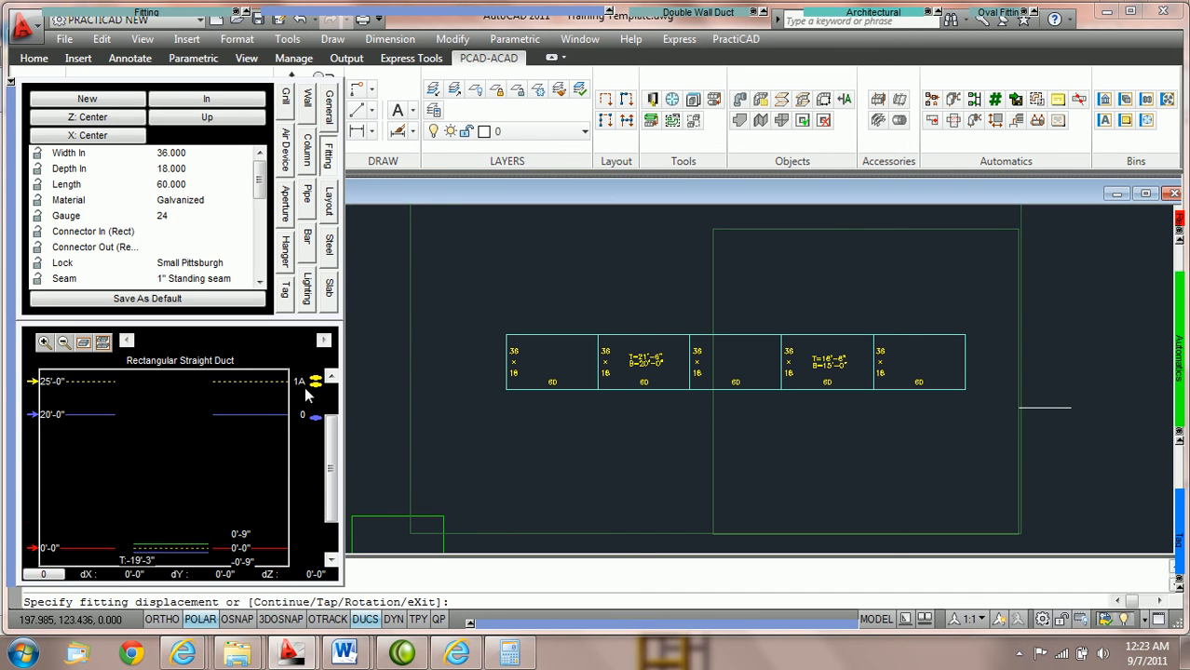
{"action": "left_click_drag", "start_coordinate": [331, 437], "coordinate": [329, 476]}
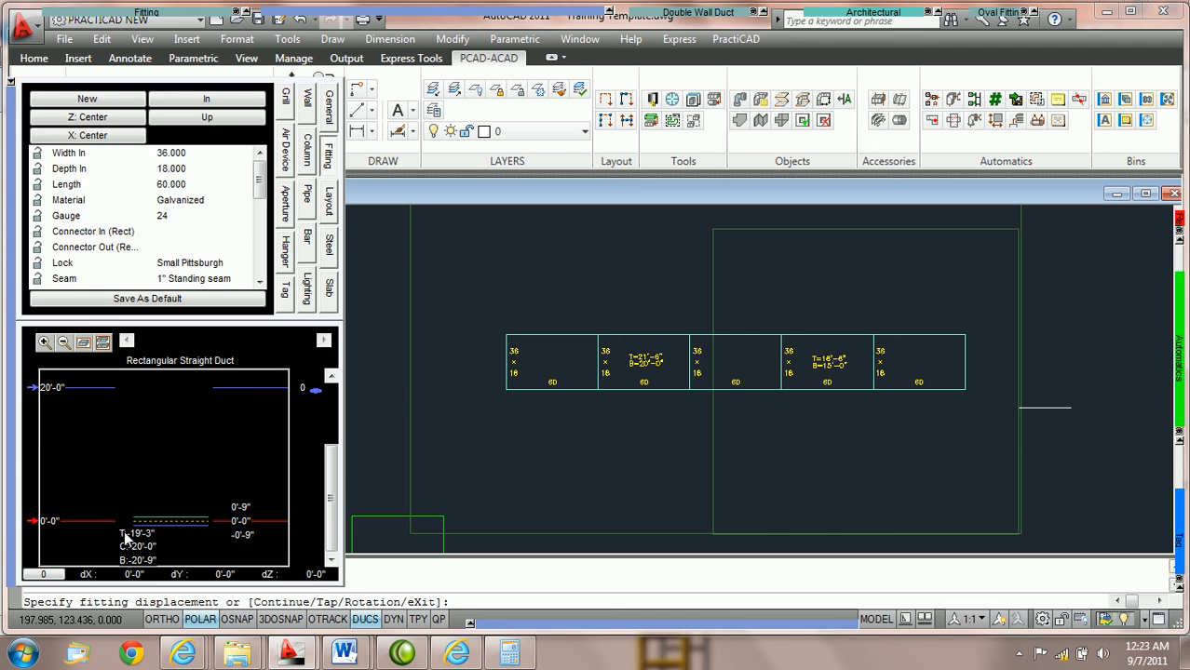
{"action": "left_click_drag", "start_coordinate": [332, 481], "coordinate": [334, 419]}
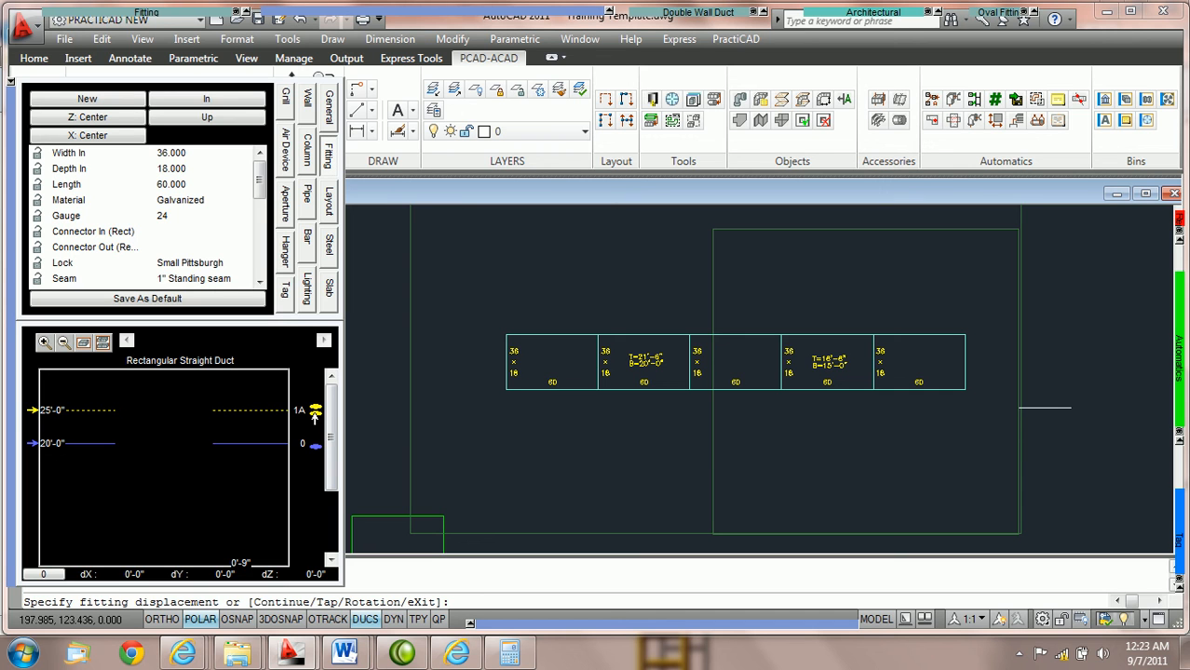
{"action": "left_click", "coordinate": [312, 414]}
{"action": "left_click_drag", "start_coordinate": [333, 459], "coordinate": [340, 414]}
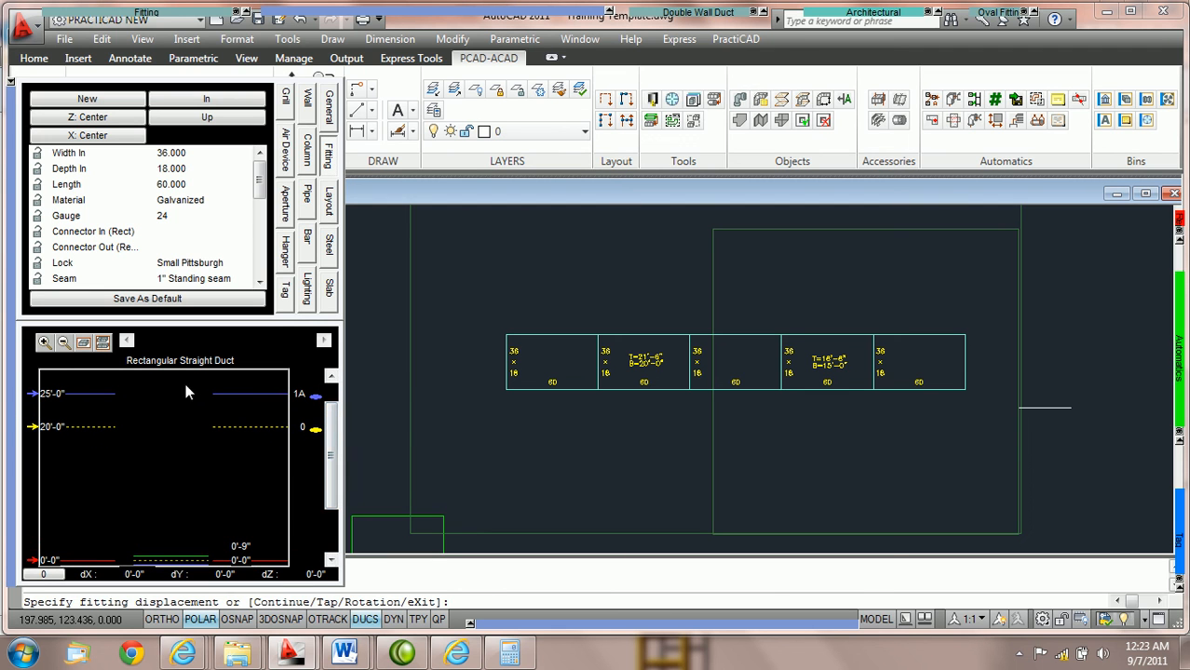
Set the new duct's bottom elevation to 5' relative to mark 1A
{"action": "left_click_drag", "start_coordinate": [333, 459], "coordinate": [336, 503]}
{"action": "left_click", "coordinate": [154, 557]}
{"action": "type", "text": "5"}
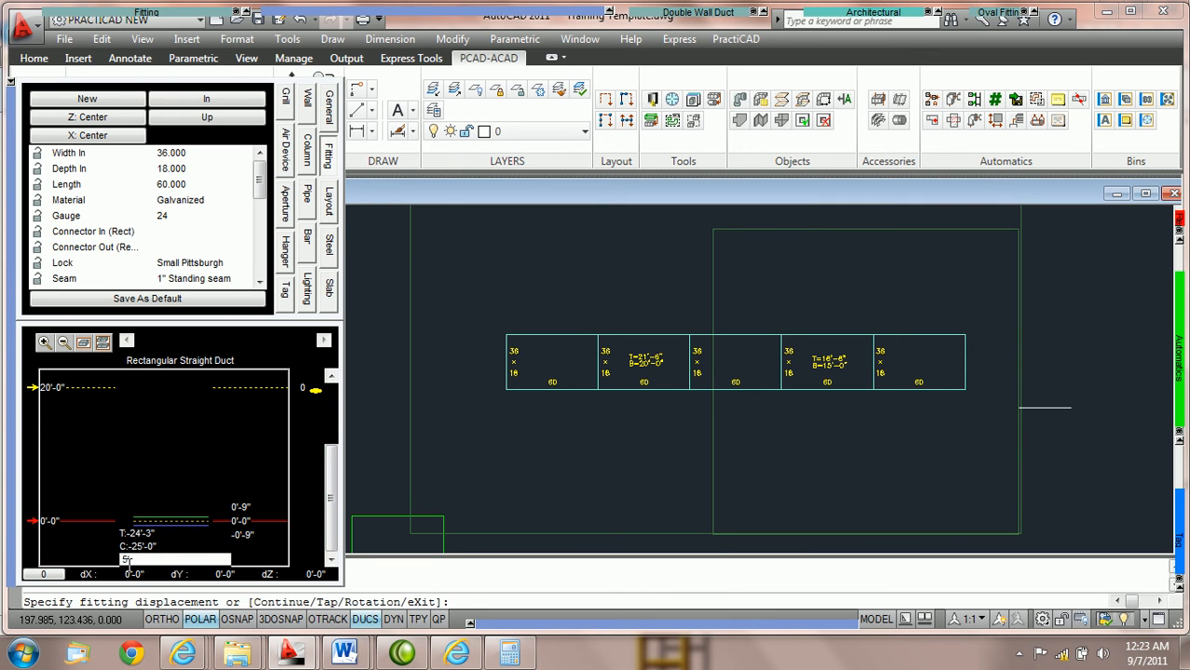
{"action": "key", "text": "Return"}
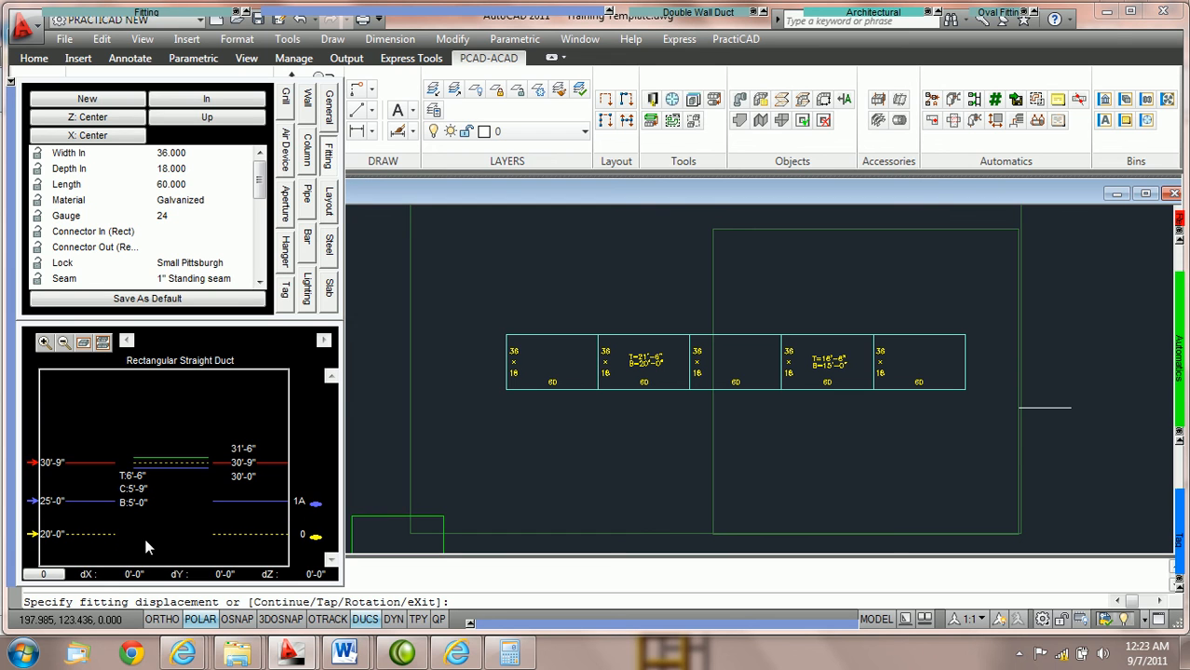
Place one 36 x 18 duct piece, 60 long, inside the smaller slab's outline below the existing run, and end the command
{"action": "left_click", "coordinate": [104, 344]}
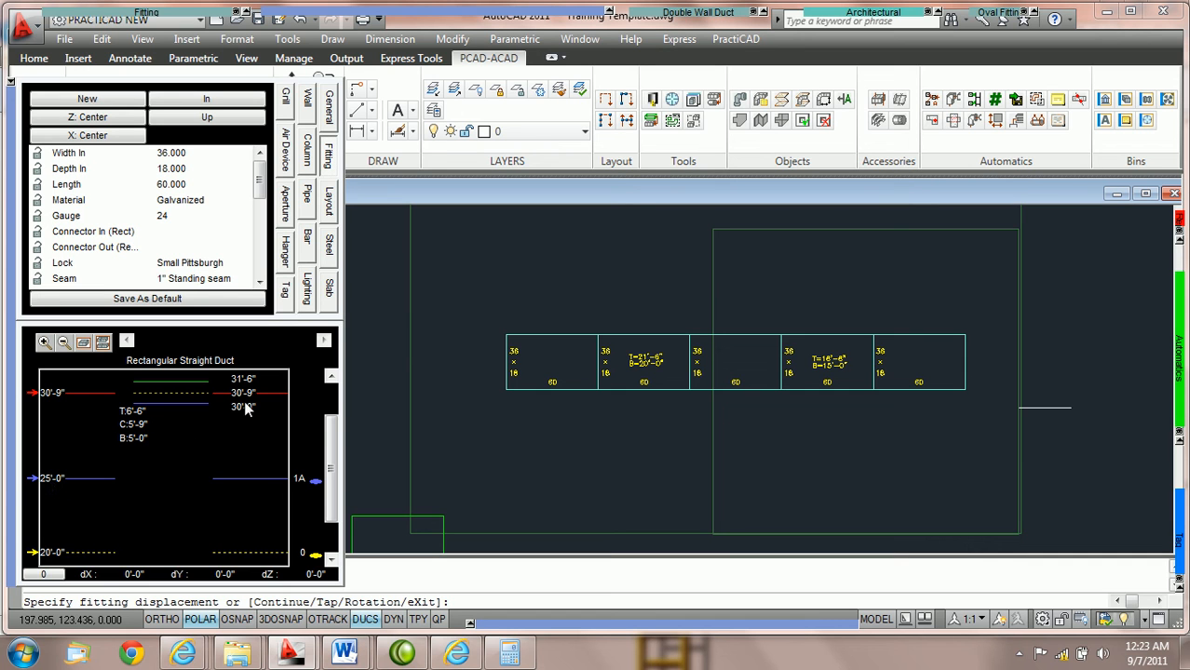
{"action": "left_click", "coordinate": [754, 453]}
{"action": "left_click", "coordinate": [789, 453]}
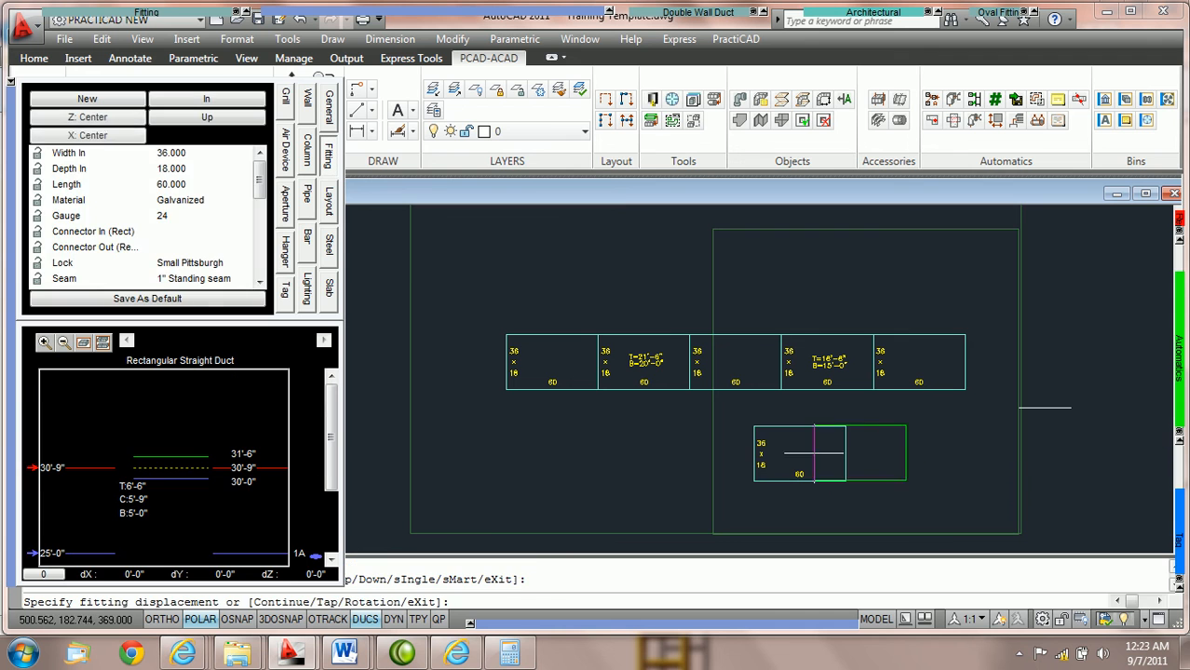
{"action": "key", "text": "Escape"}
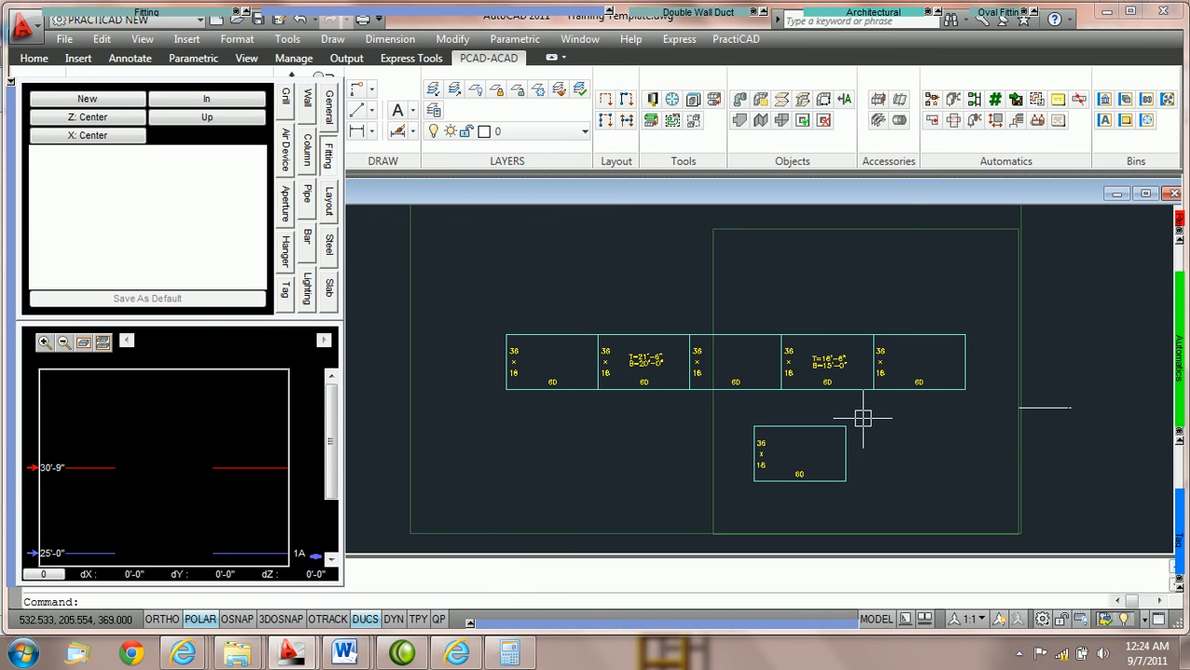
Tag the separate duct piece with its top and bottom elevations relative to mark 1A, placing the unrotated text inside the piece
{"action": "mouse_move", "coordinate": [1179, 523]}
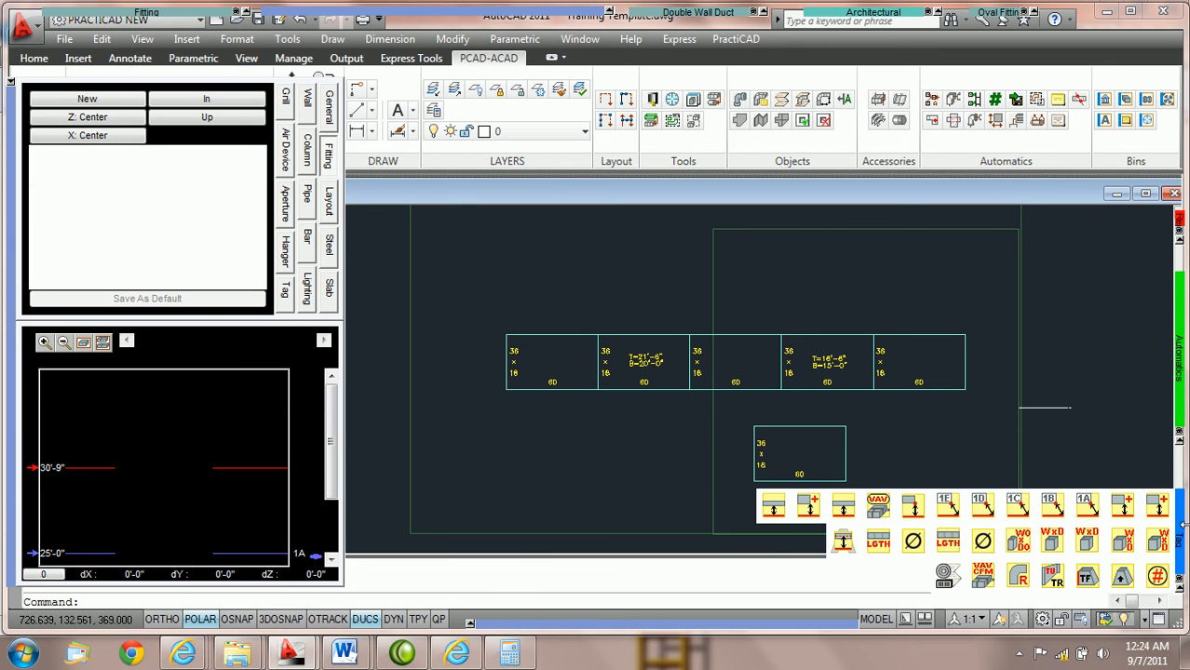
{"action": "left_click", "coordinate": [1088, 506]}
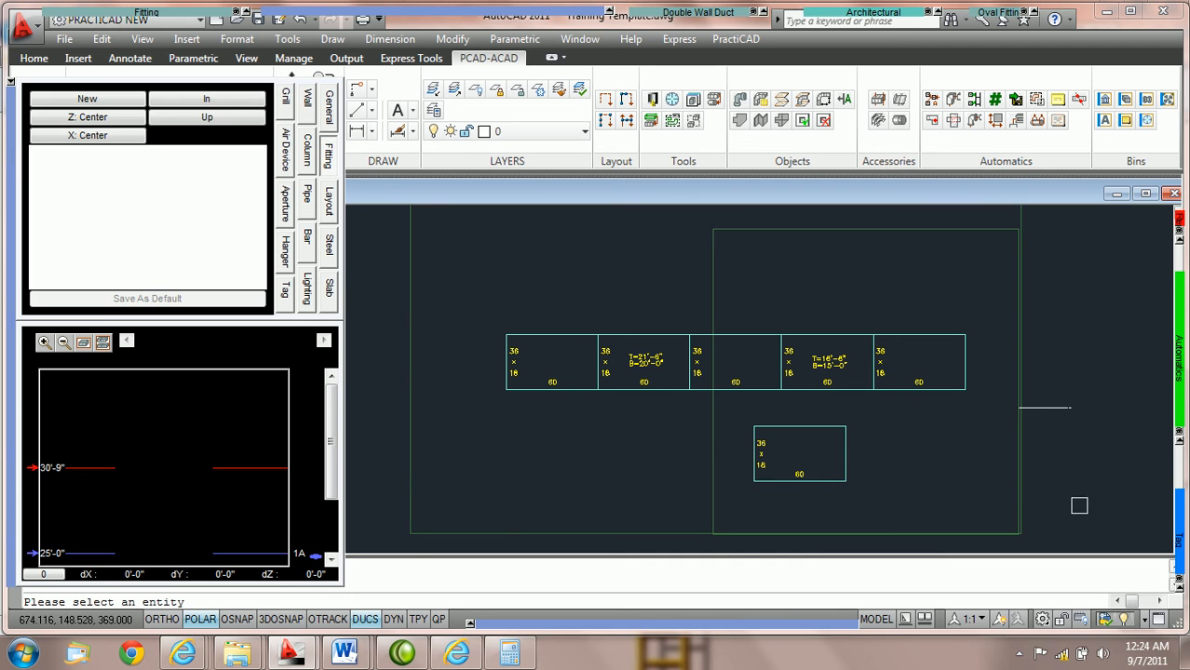
{"action": "left_click", "coordinate": [802, 427]}
{"action": "scroll", "coordinate": [799, 443], "scroll_direction": "up", "scroll_amount": 4}
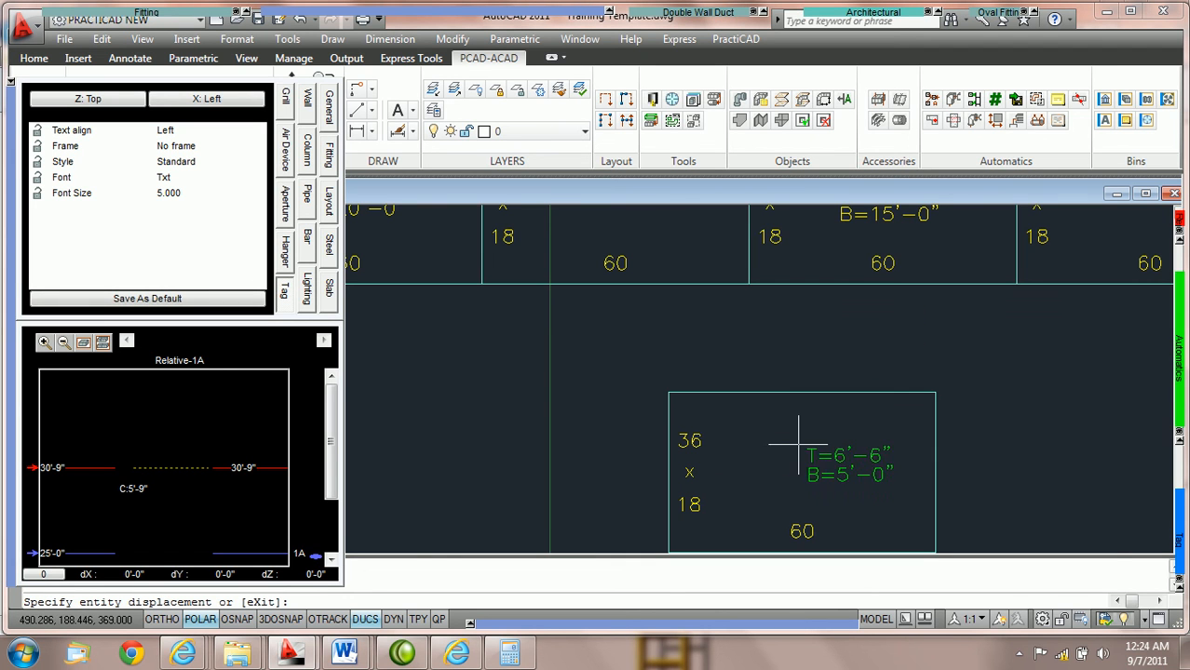
{"action": "left_click", "coordinate": [742, 441]}
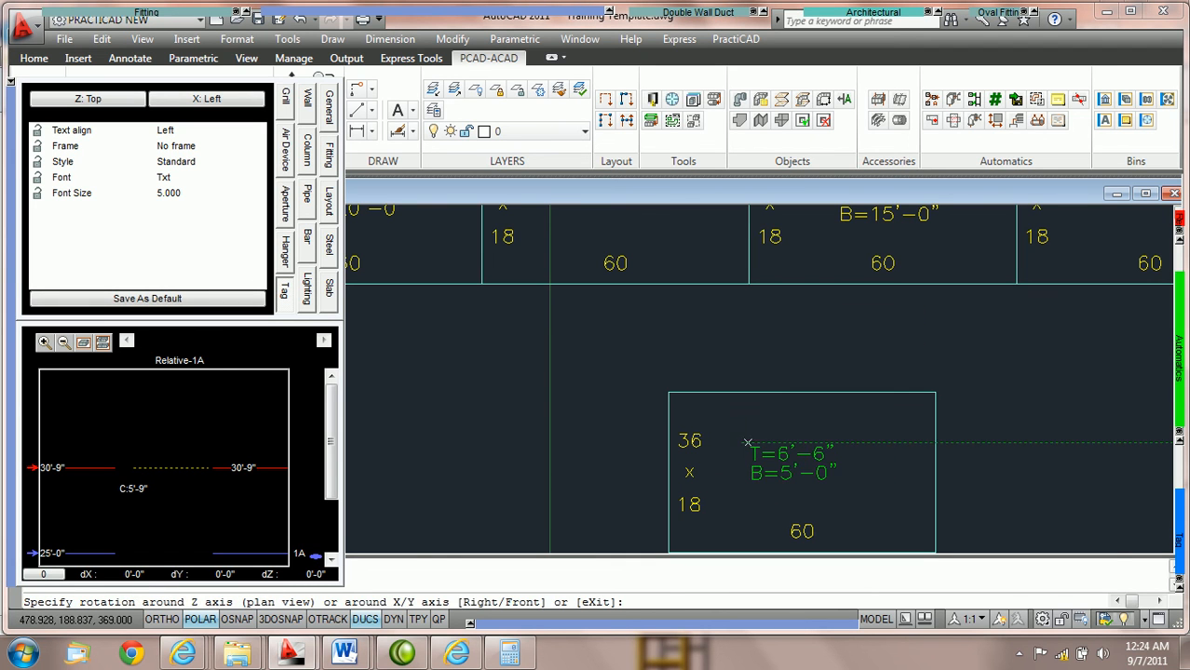
{"action": "left_click", "coordinate": [763, 438]}
{"action": "scroll", "coordinate": [769, 445], "scroll_direction": "down", "scroll_amount": 4}
{"action": "key", "text": "Escape"}
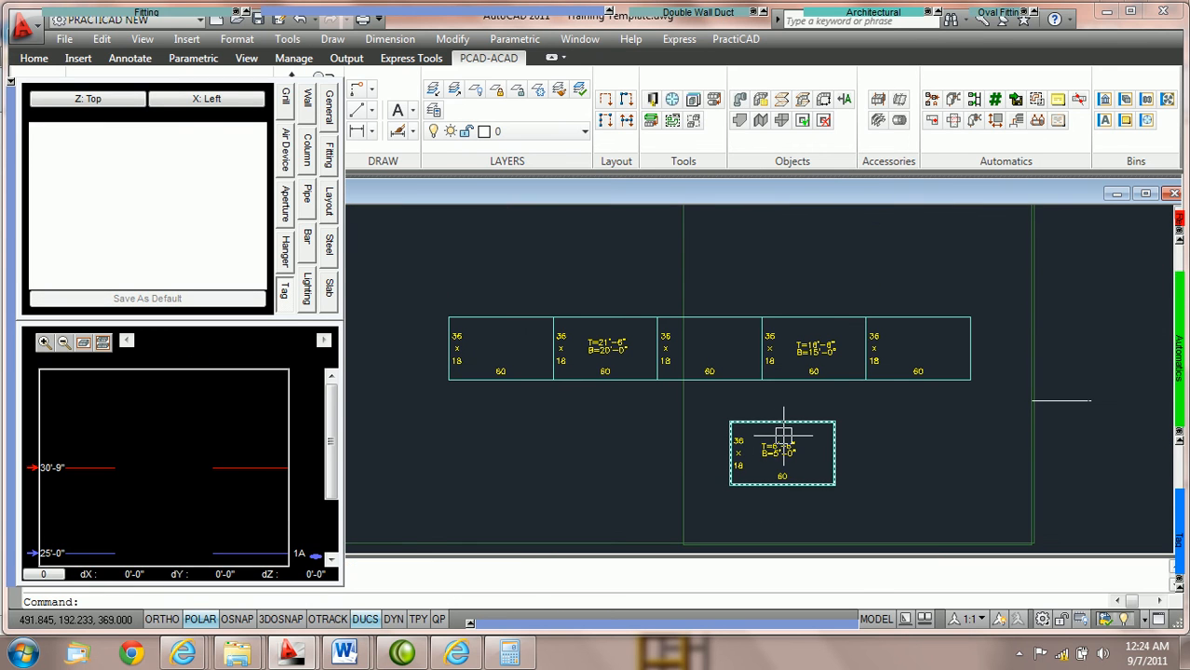
{"action": "scroll", "coordinate": [783, 435], "scroll_direction": "up", "scroll_amount": 2}
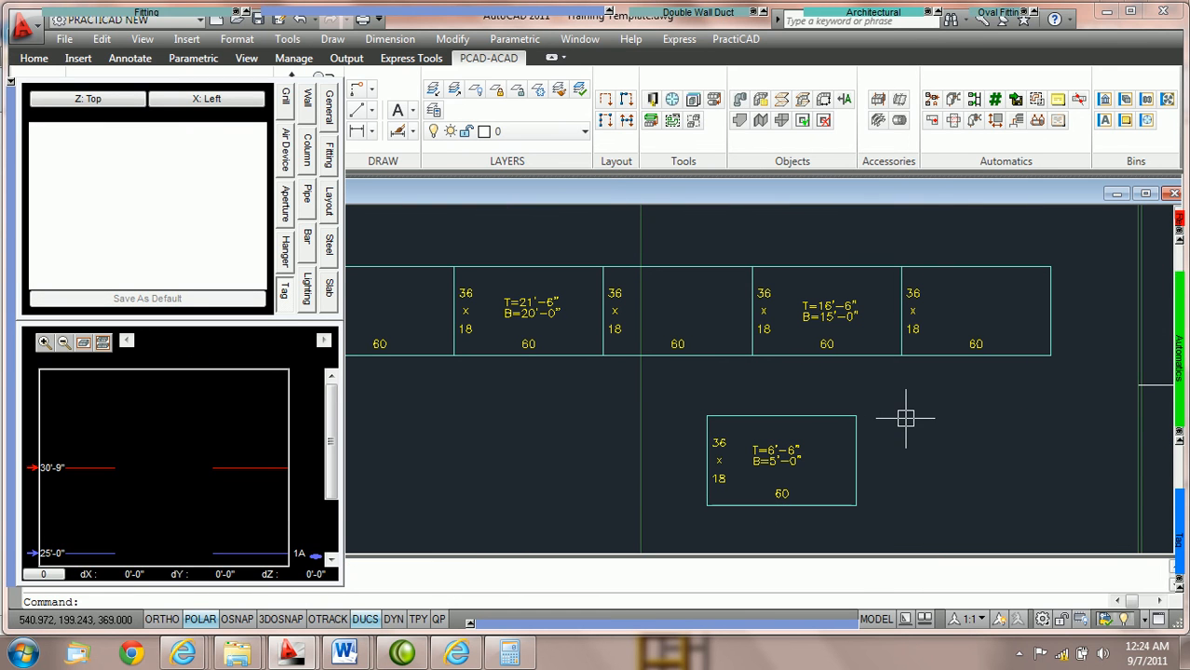